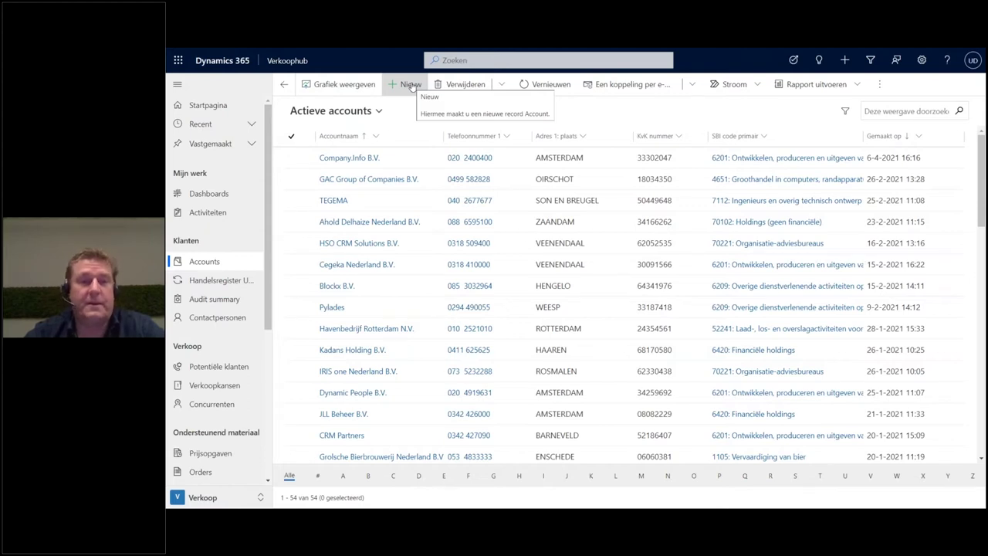
In a new account, look up "fd media" in the Handelsregister and open the FD Mediagroep B.V. result
click(410, 87)
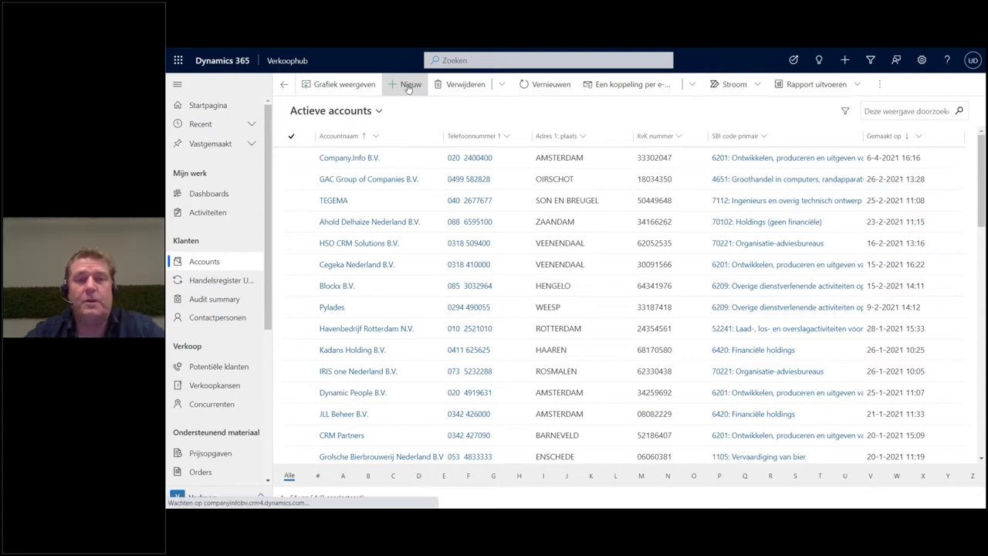
click(652, 85)
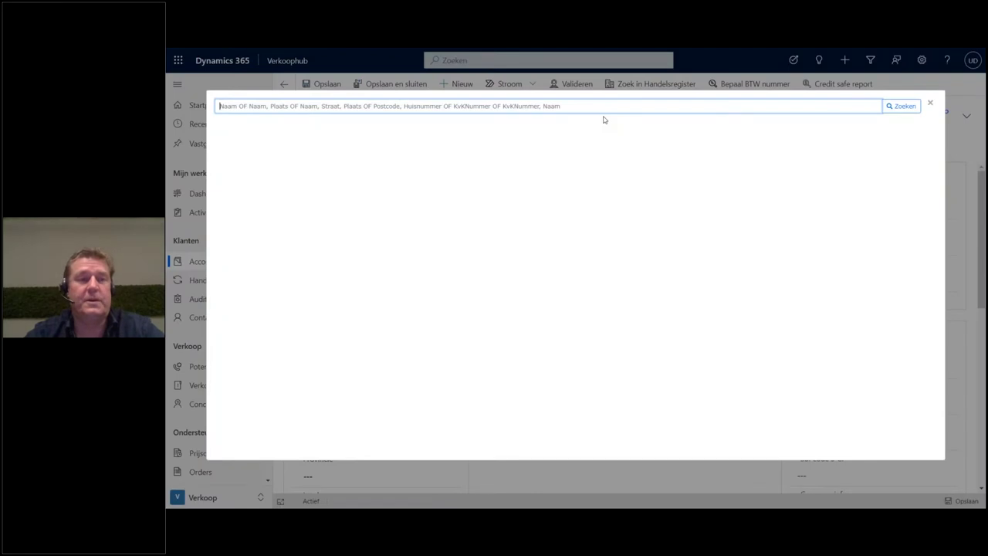
text(fd media)
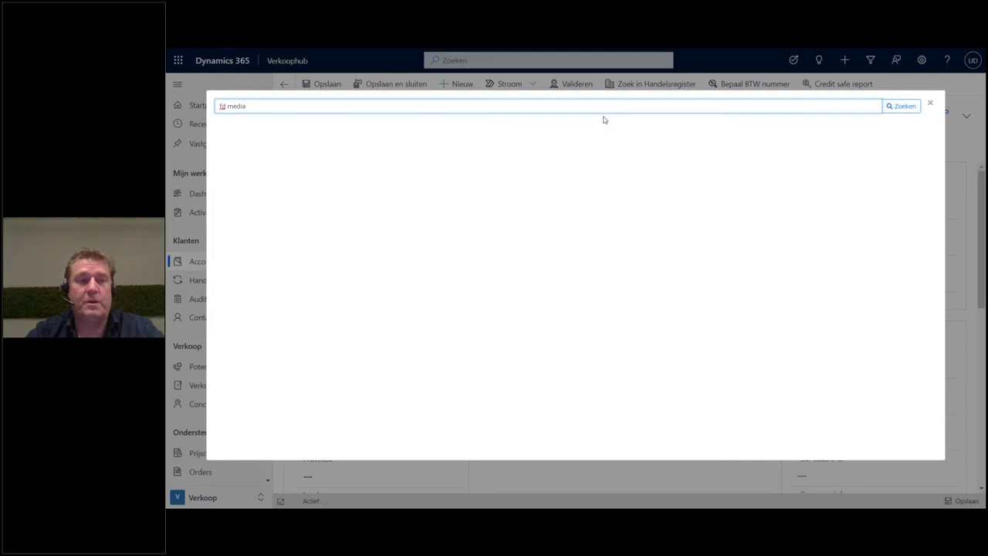
key(Return)
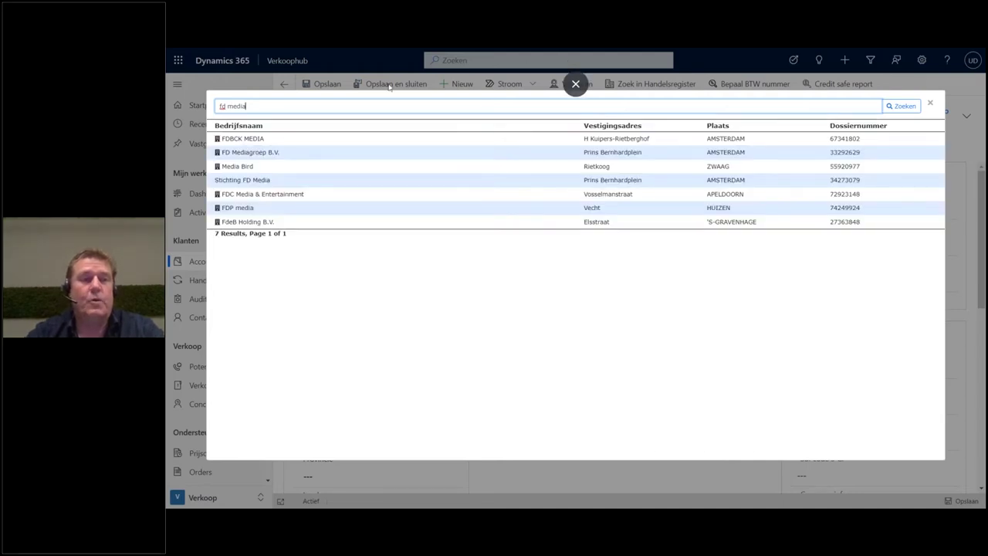
key(Down)
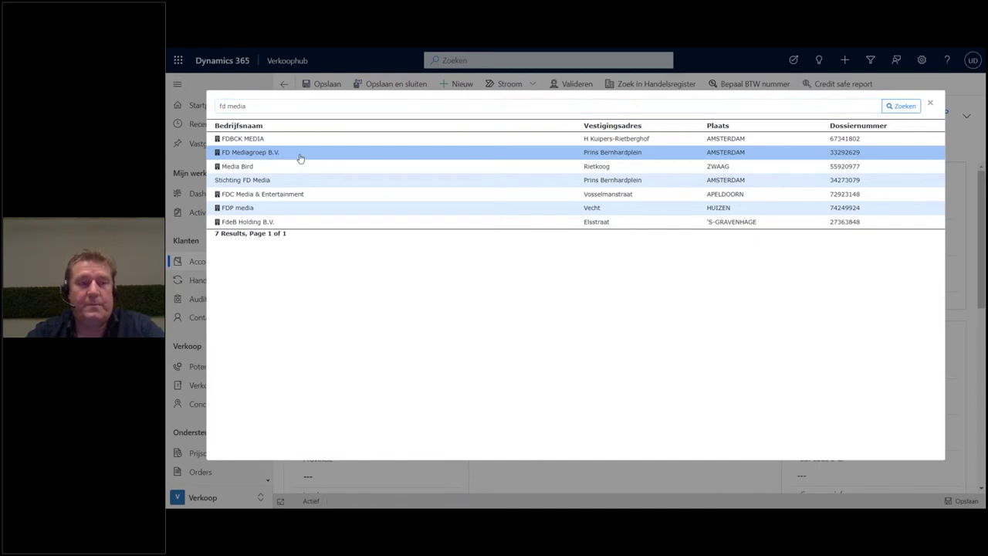
click(300, 158)
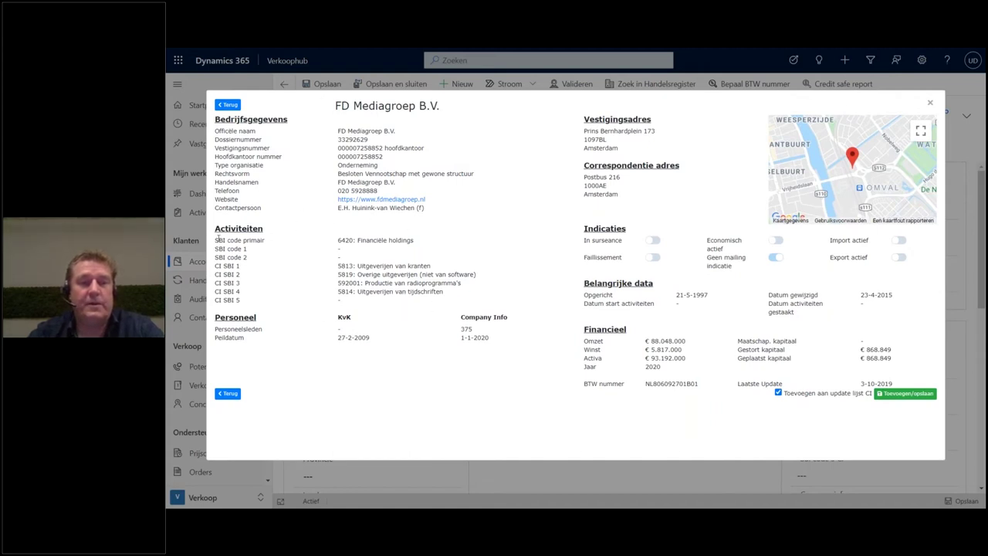
Examine the company's activities, comparing the SBI codes with the CI SBI codes
drag(220, 242, 249, 255)
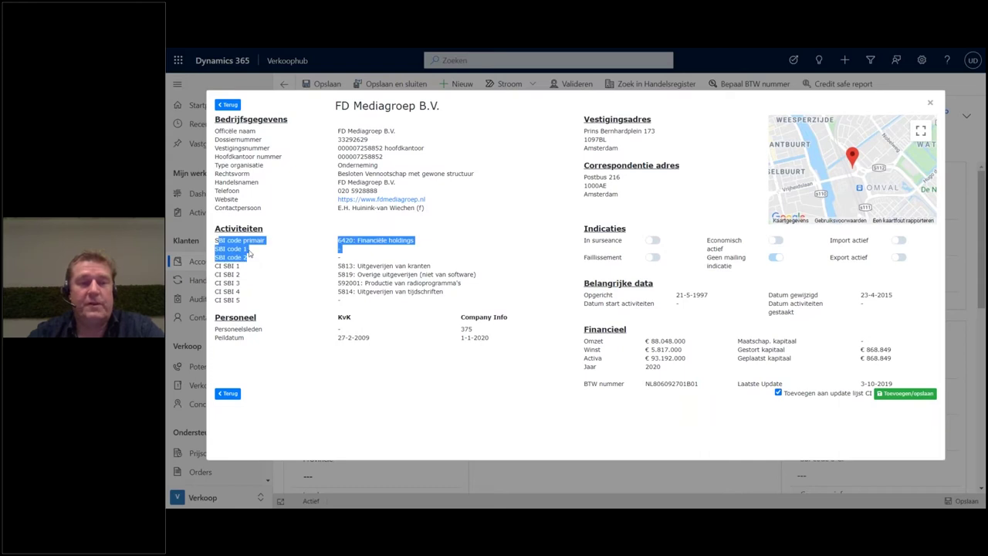
click(229, 266)
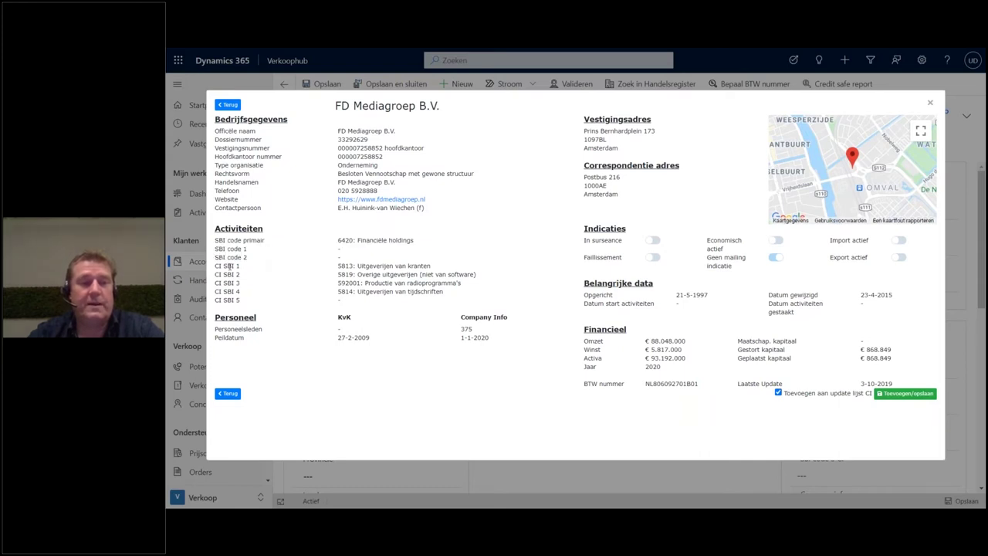
drag(218, 265, 251, 299)
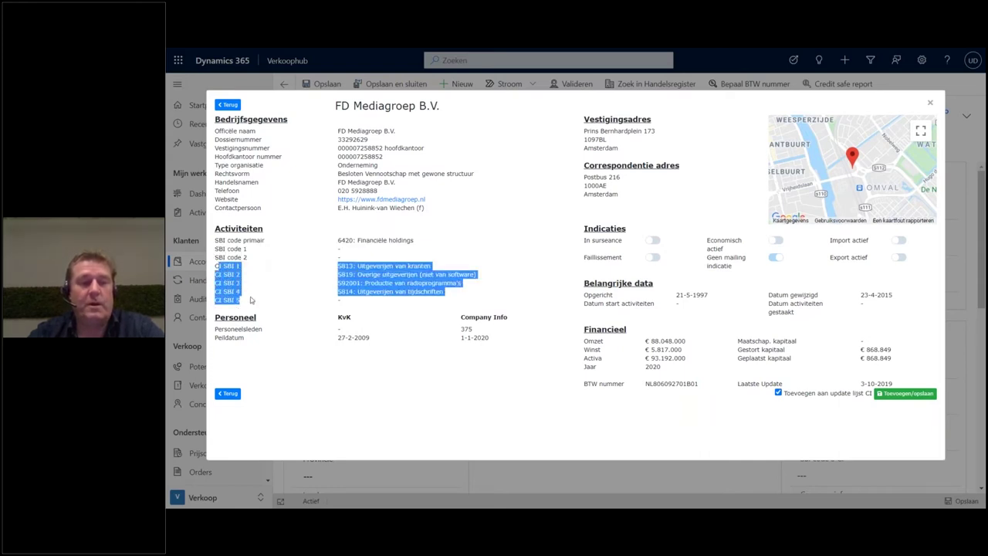
click(238, 250)
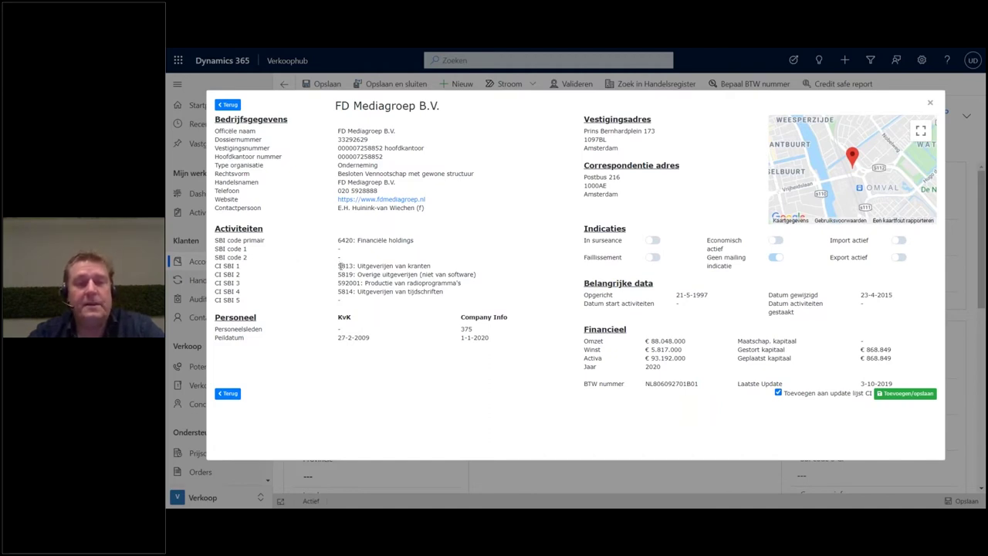
drag(339, 265, 454, 296)
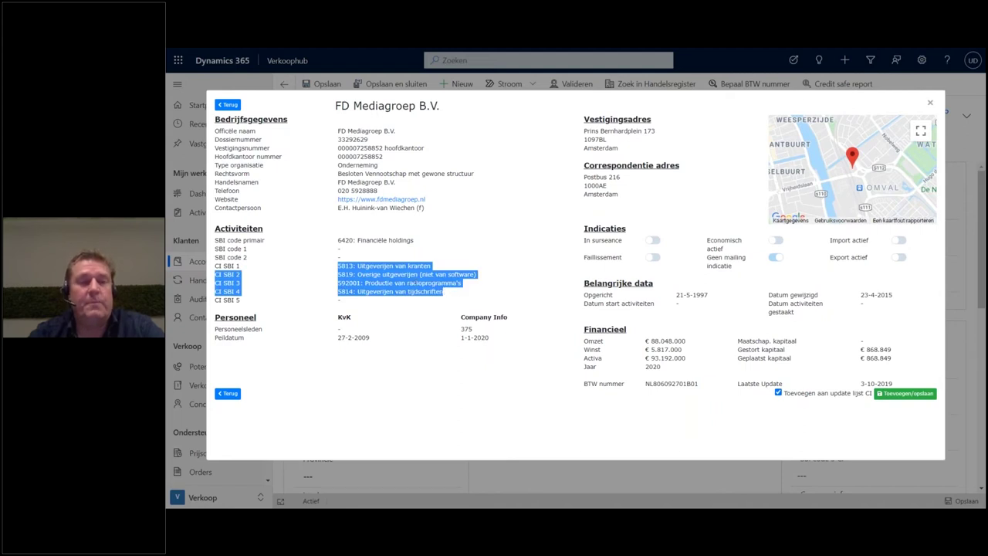
click(233, 265)
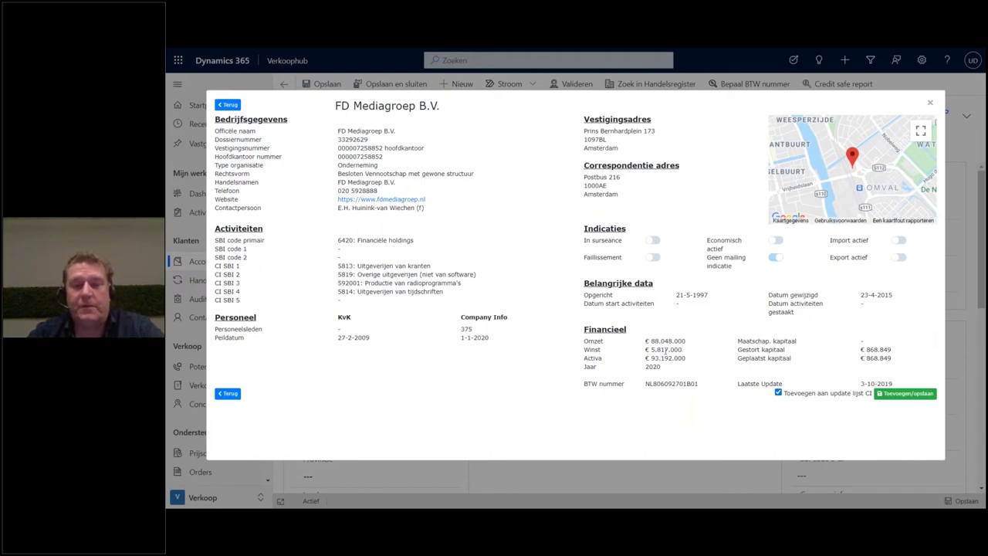
Review the company name, the financial figures and the BTW number in the register details
drag(340, 105, 429, 106)
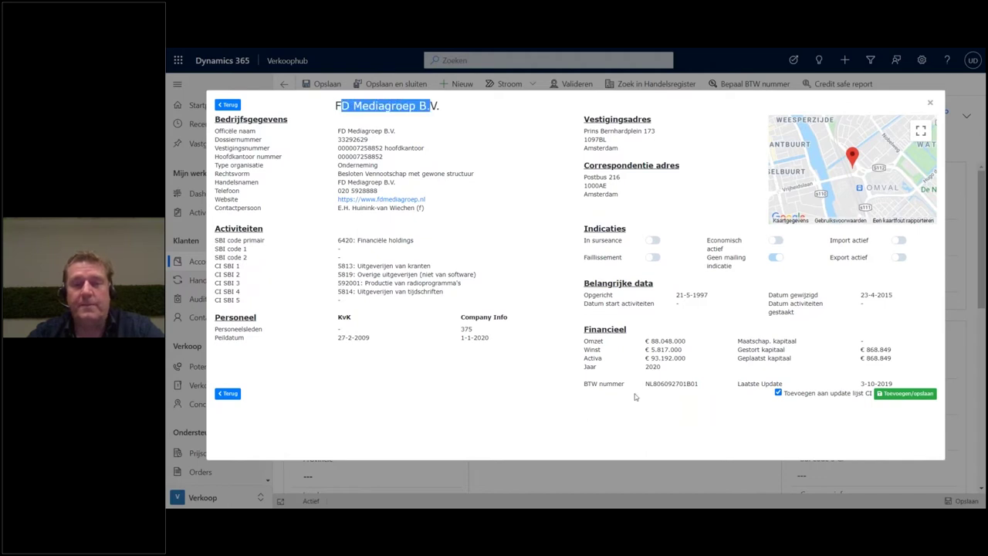
drag(646, 367, 683, 355)
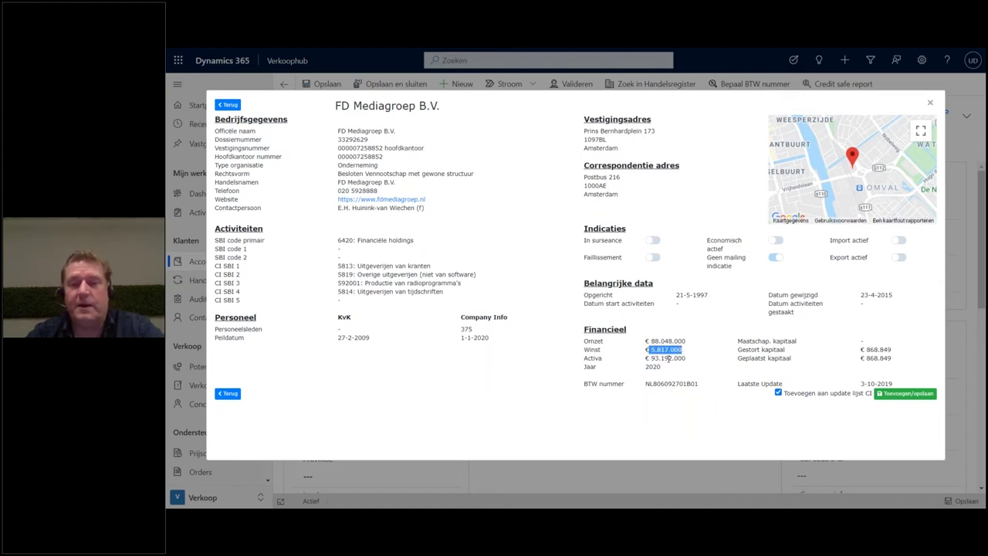
click(689, 404)
drag(648, 384, 685, 412)
click(686, 412)
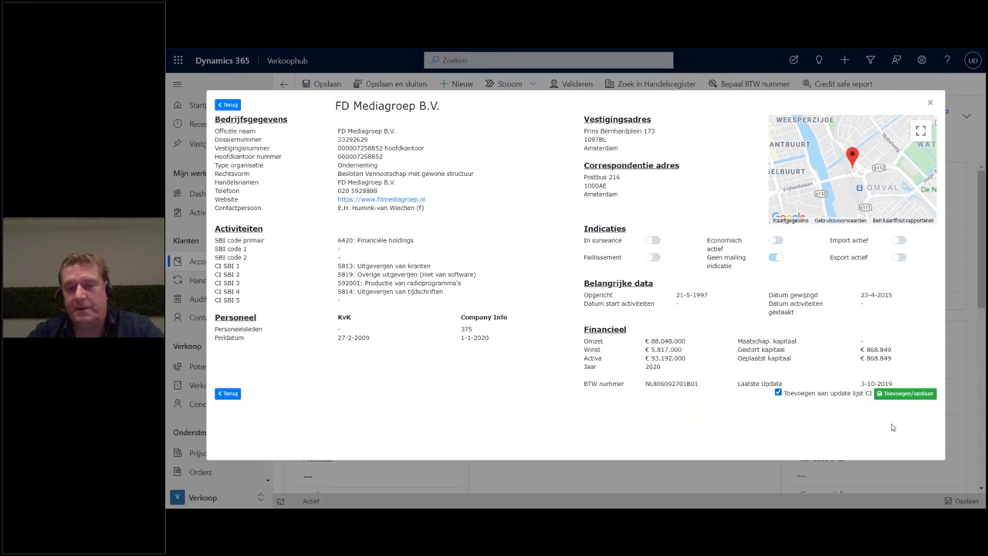
Add the FD Mediagroep B.V. register data to the new account and save the record
click(908, 394)
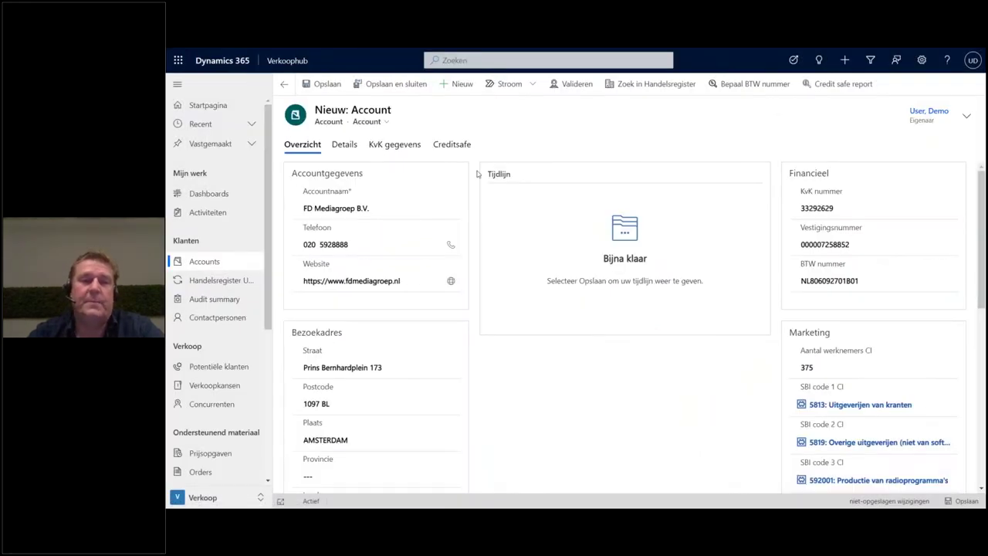
click(327, 83)
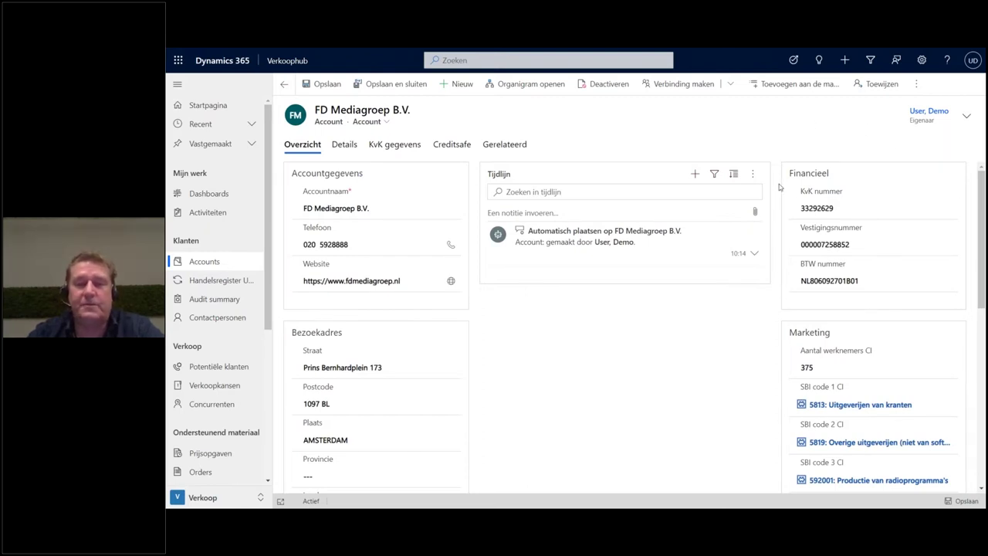
Open the Company.info link from the account's Marketing section and review the organisation profile and annual accounts history
scroll(765, 326, down, 1)
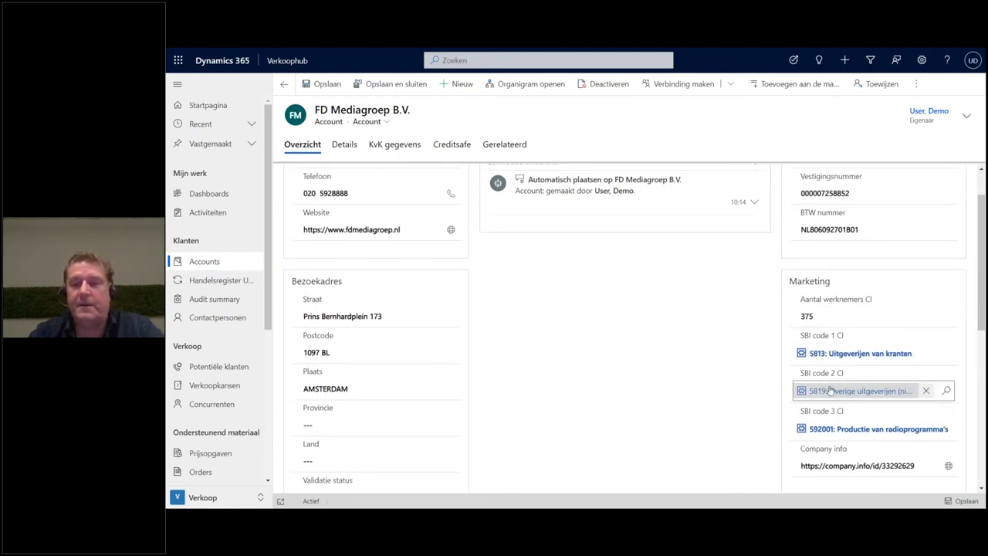
scroll(708, 413, down, 2)
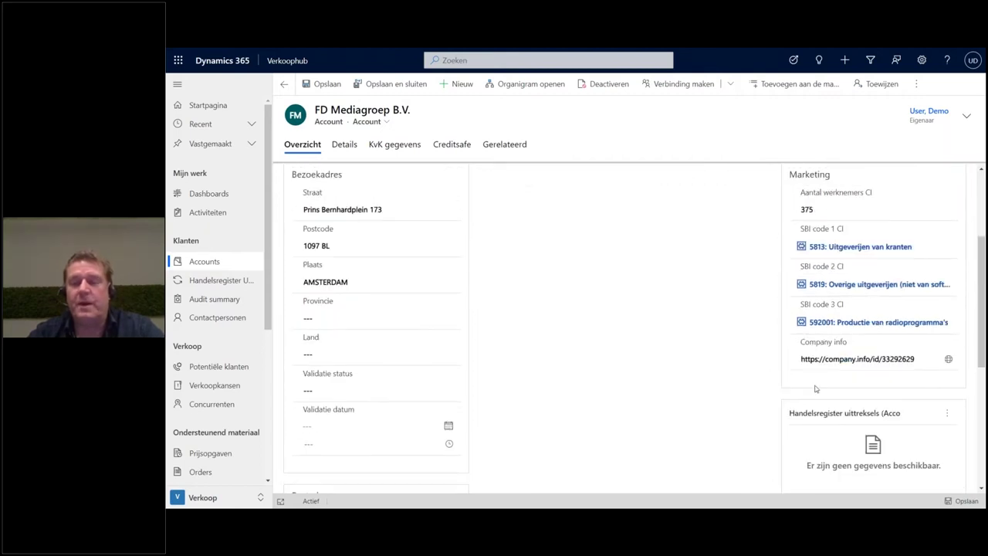
click(947, 361)
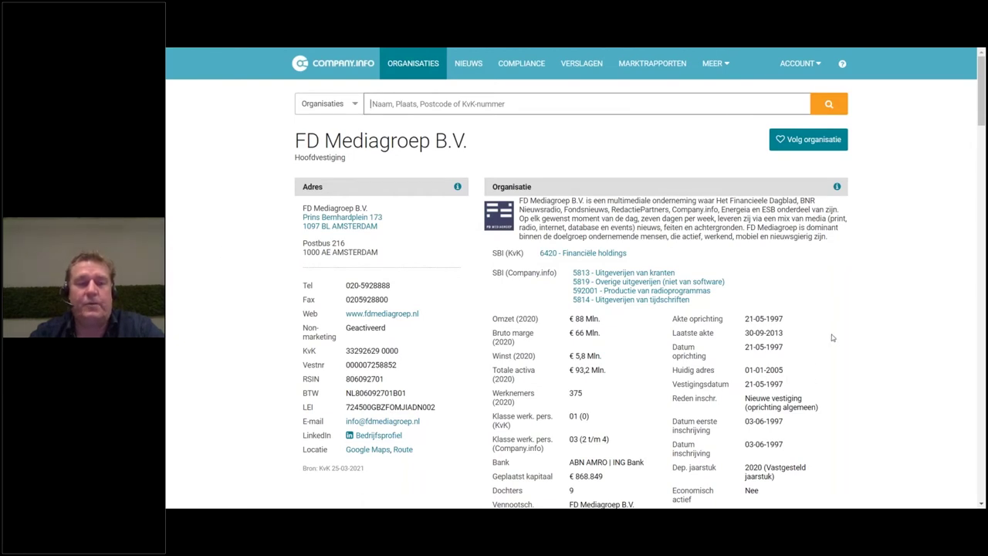
scroll(787, 293, down, 3)
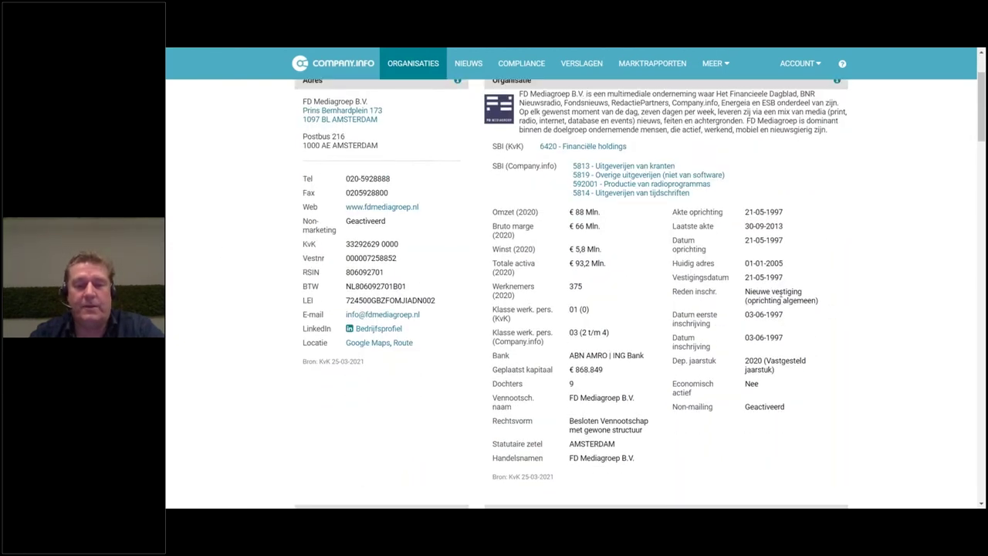
scroll(783, 299, down, 2)
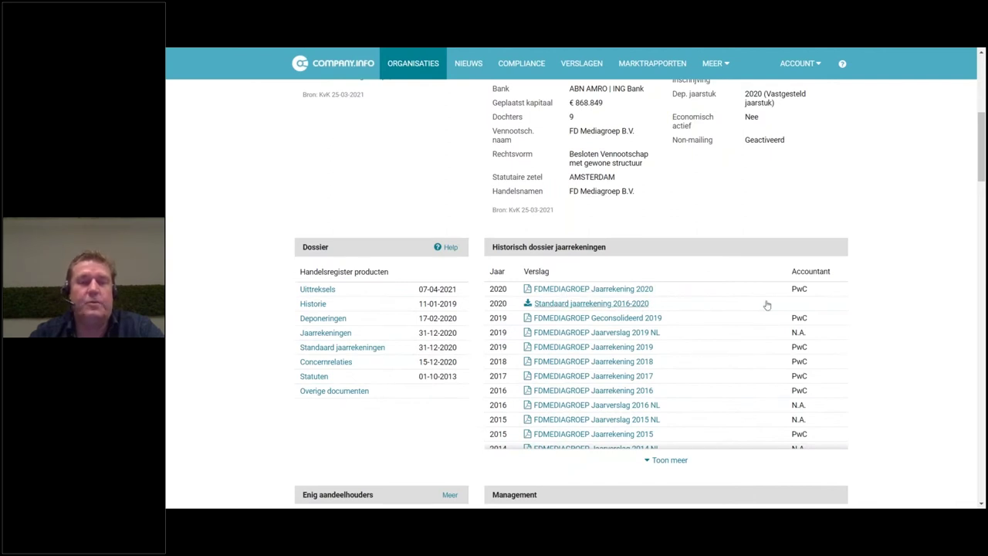
scroll(760, 297, up, 5)
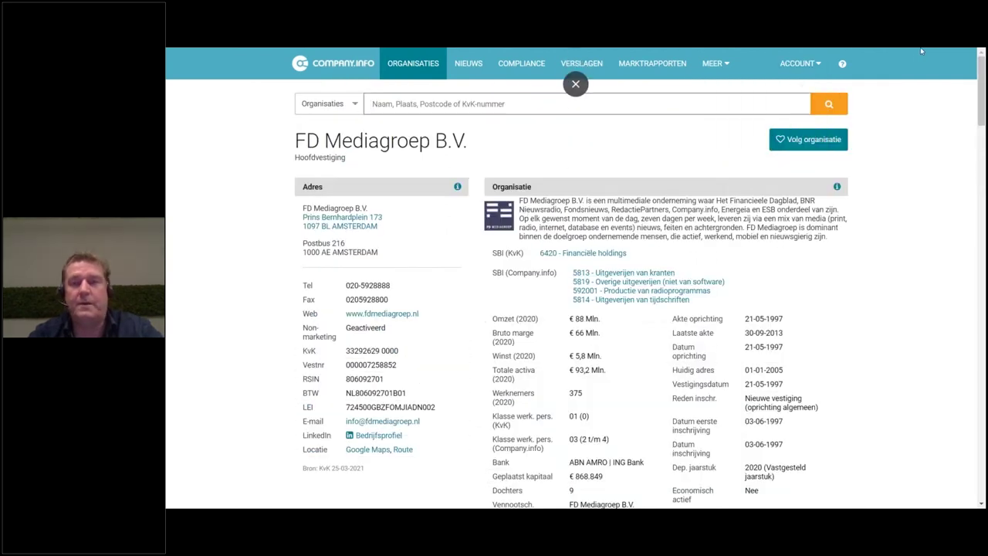
Close the Company.info page and return to the overview of the FD Mediagroep B.V. account in full screen
click(575, 85)
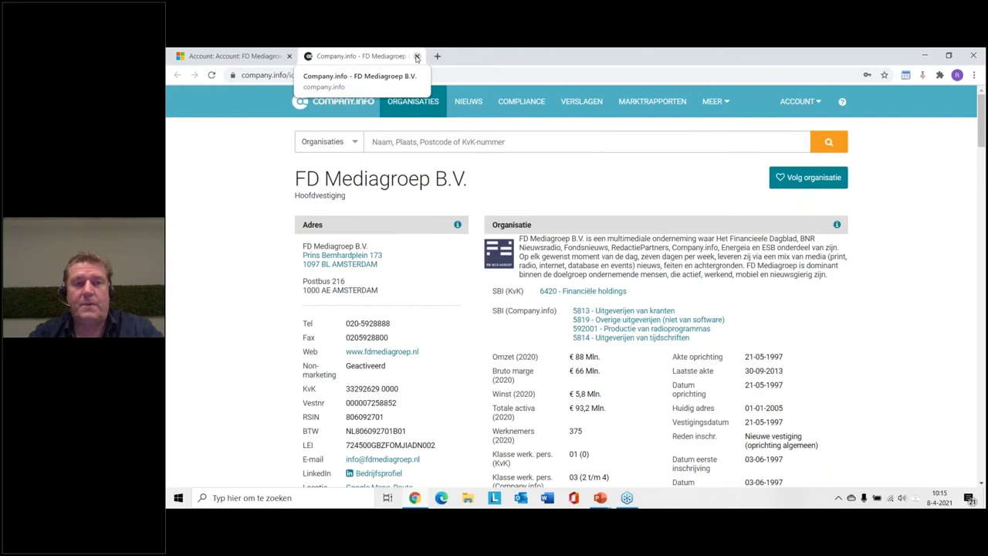
click(417, 57)
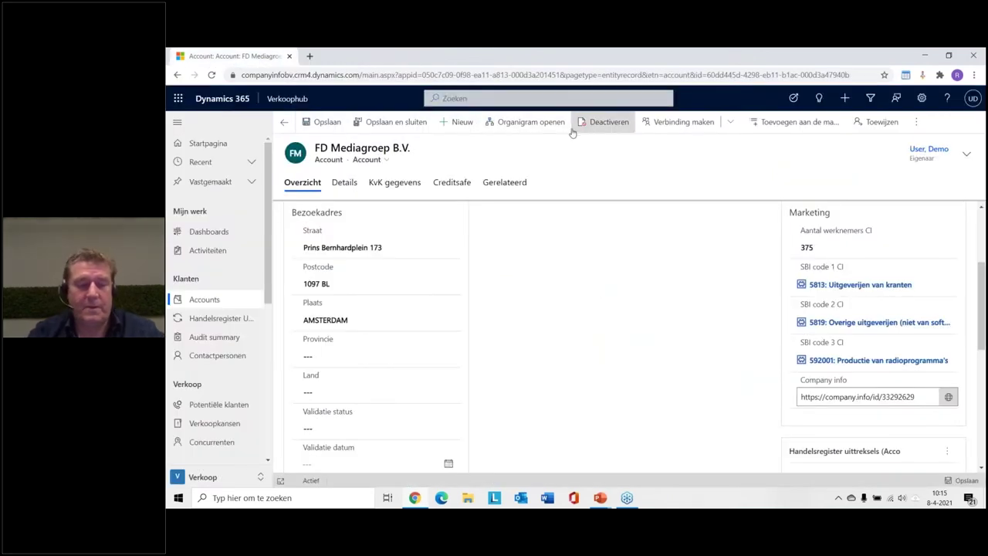
key(F11)
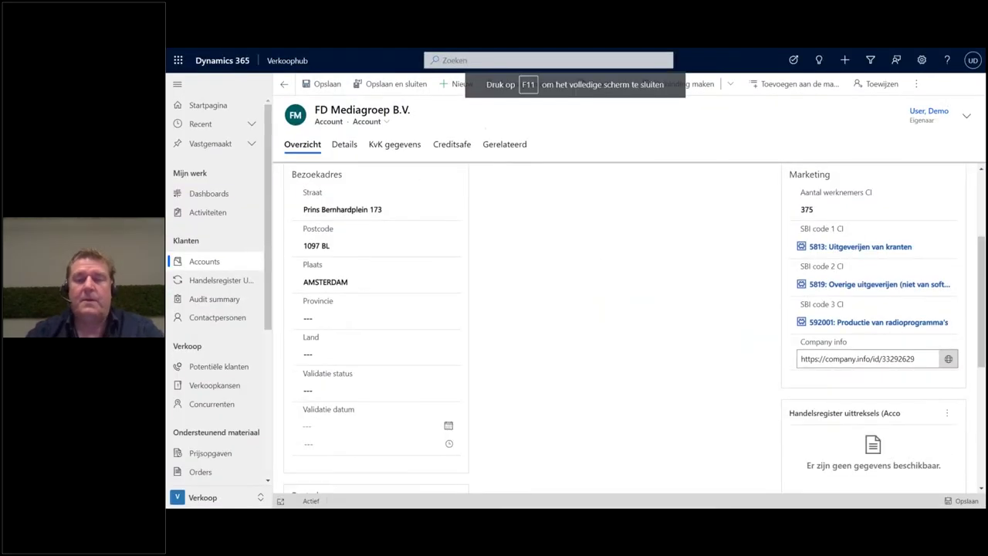
scroll(652, 259, up, 3)
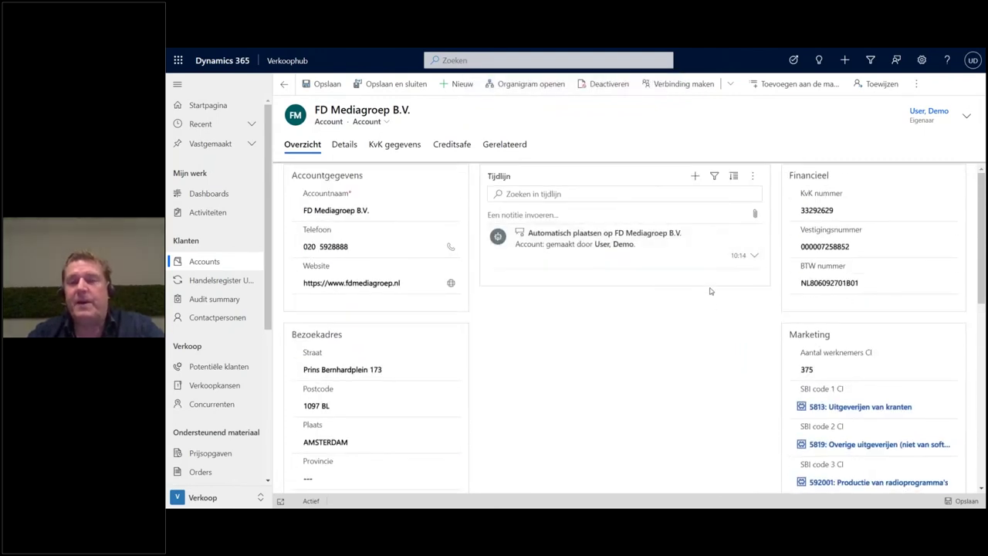
Clear the BTW number of the FD Mediagroep B.V. account and save the record
double_click(874, 282)
key(BackSpace)
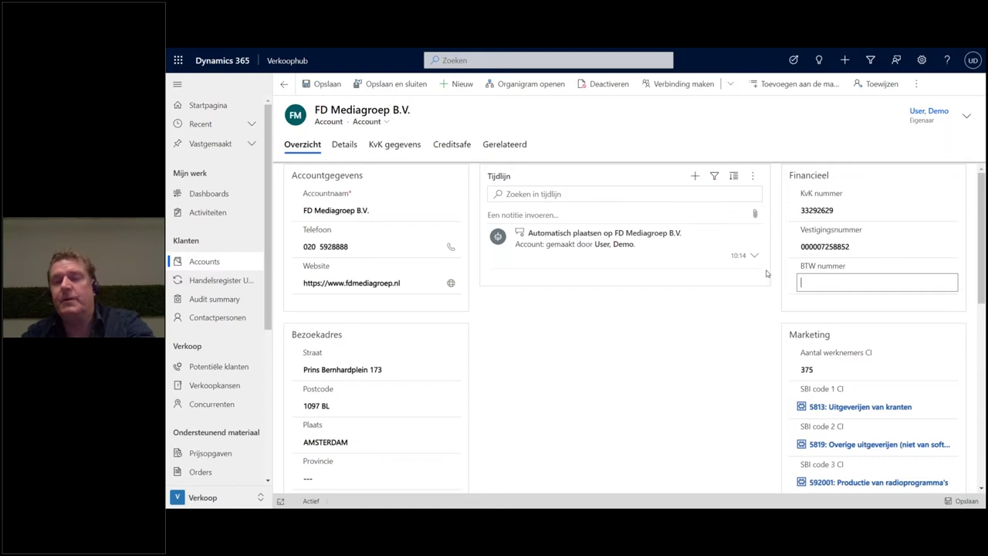
click(341, 84)
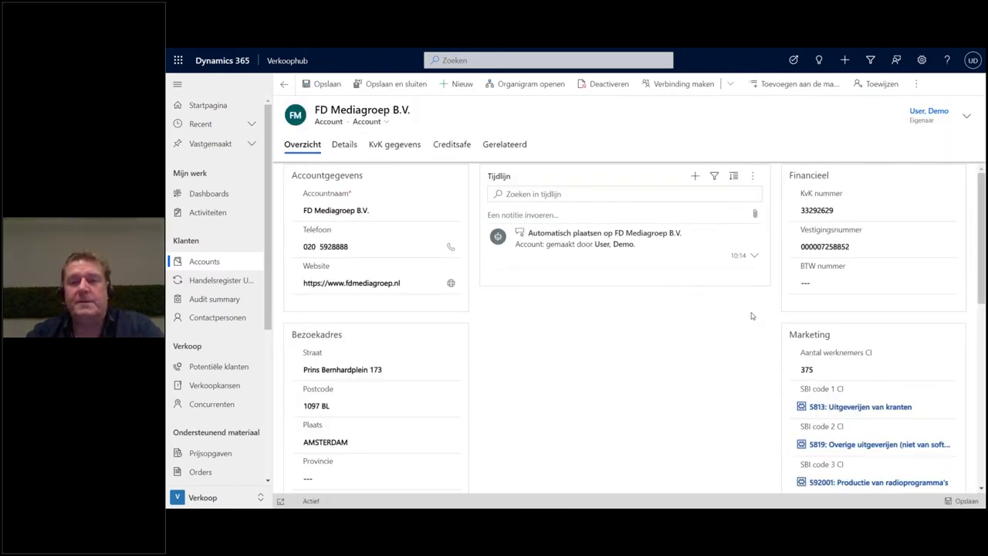
Retrieve the account's BTW number with the Bepaal BTW nummer command and save the record
click(916, 86)
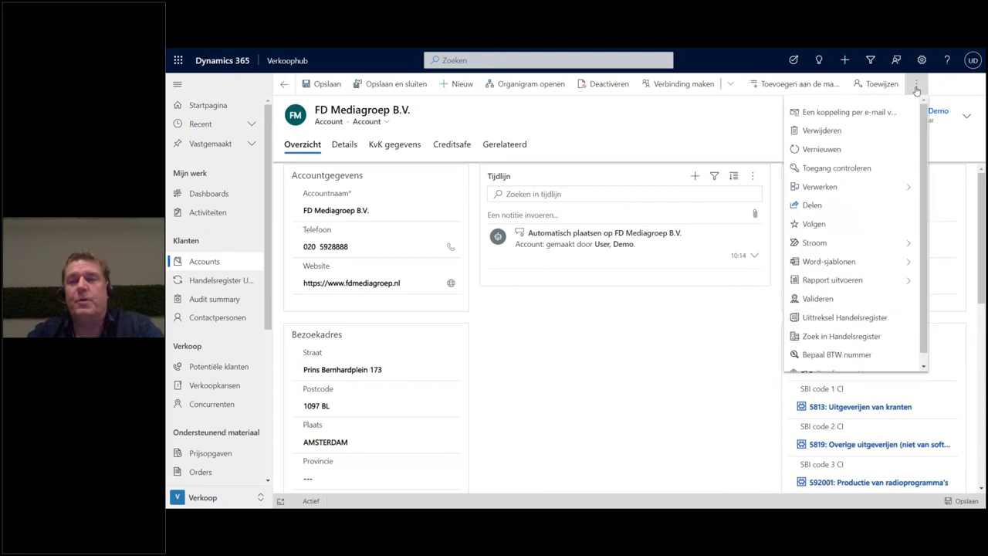
click(854, 356)
click(702, 266)
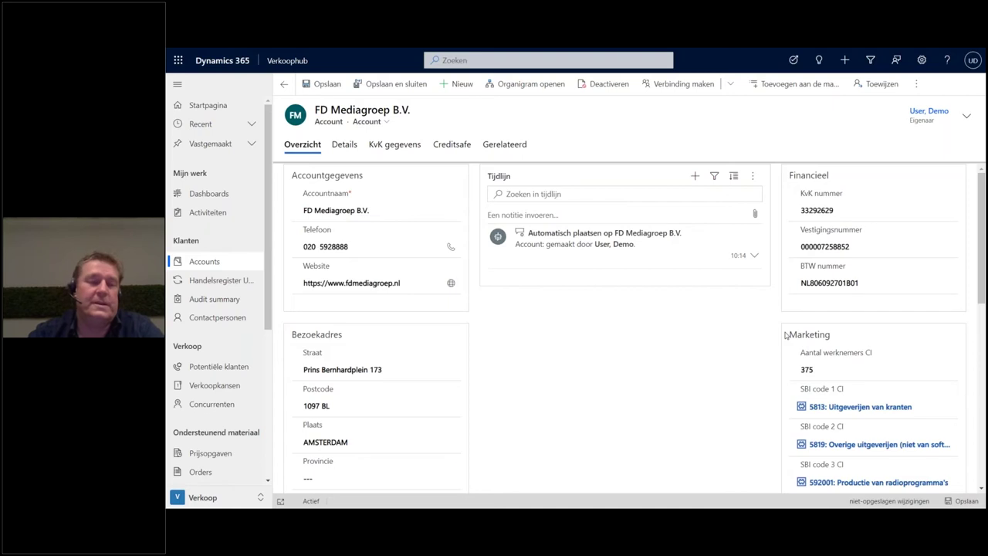
click(321, 83)
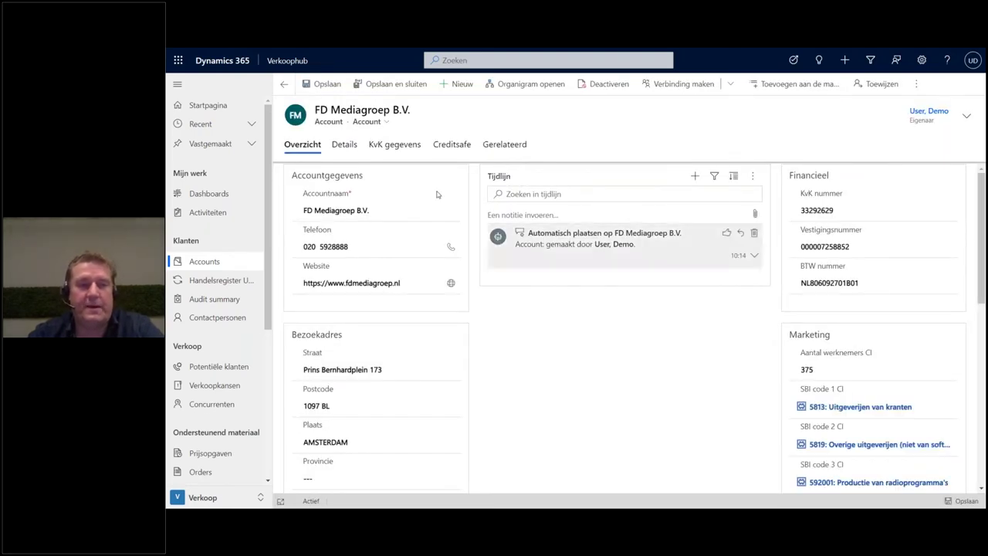
Open the account's KvK gegevens and review the address, general and extended company data
click(393, 145)
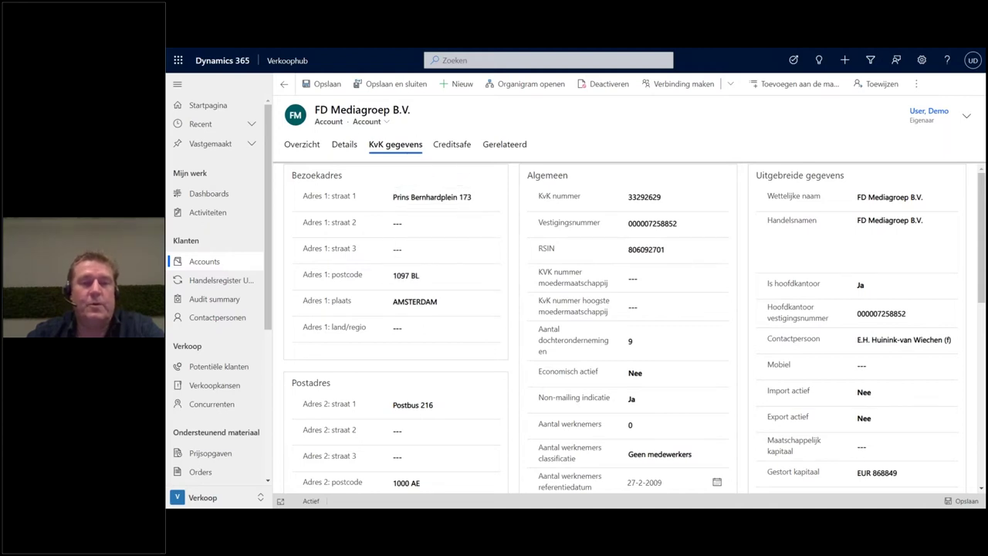
scroll(362, 370, down, 3)
scroll(414, 323, up, 3)
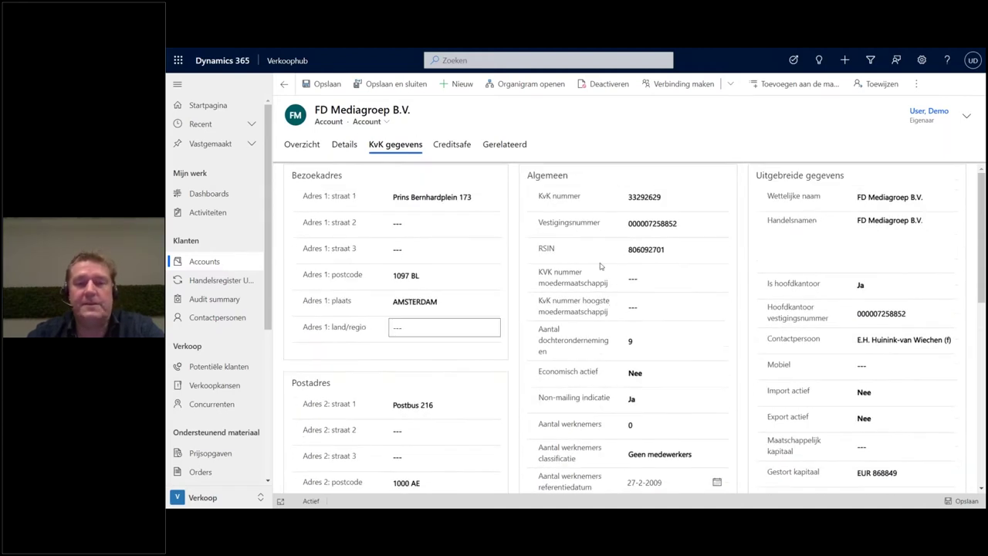
scroll(656, 255, down, 3)
scroll(843, 229, up, 3)
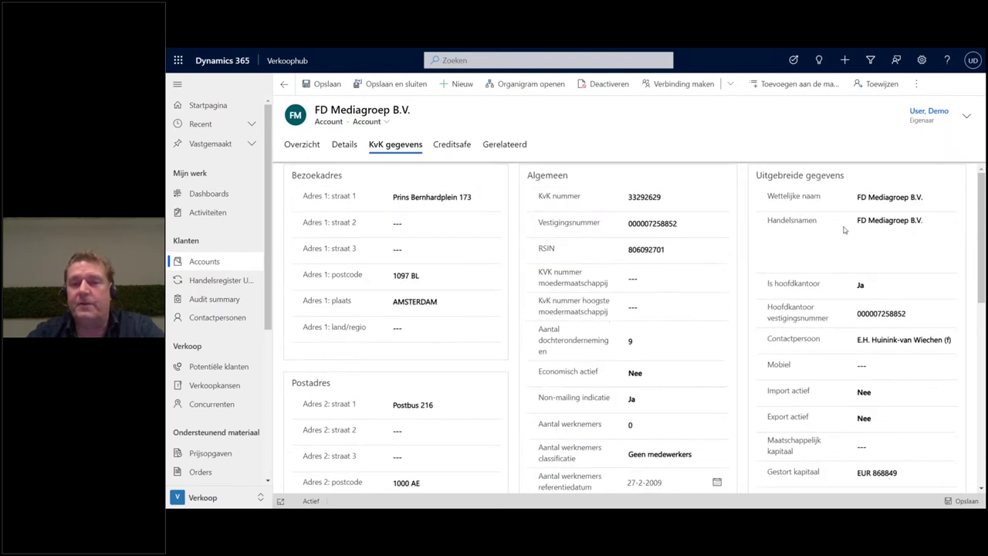
Review the remaining KvK gegevens, from trade names and financial figures to SBI codes, BTW Nummer and Volglijst, and return to the account overview
click(895, 235)
click(846, 240)
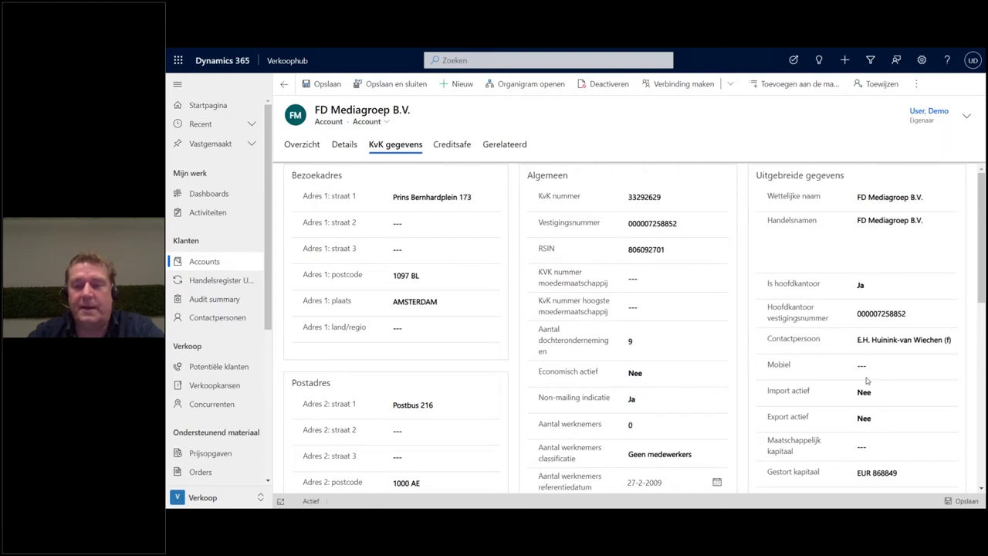
scroll(866, 379, down, 5)
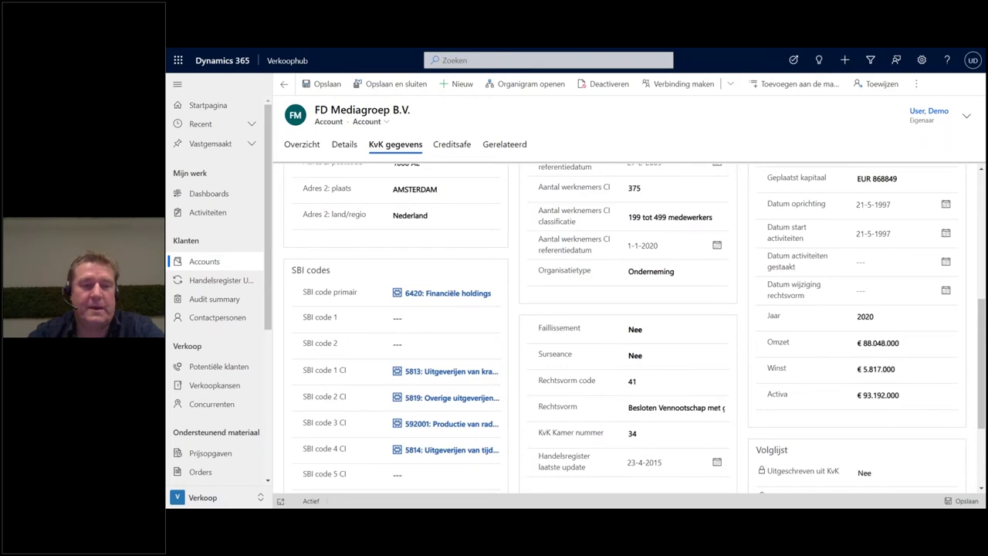
scroll(464, 415, down, 2)
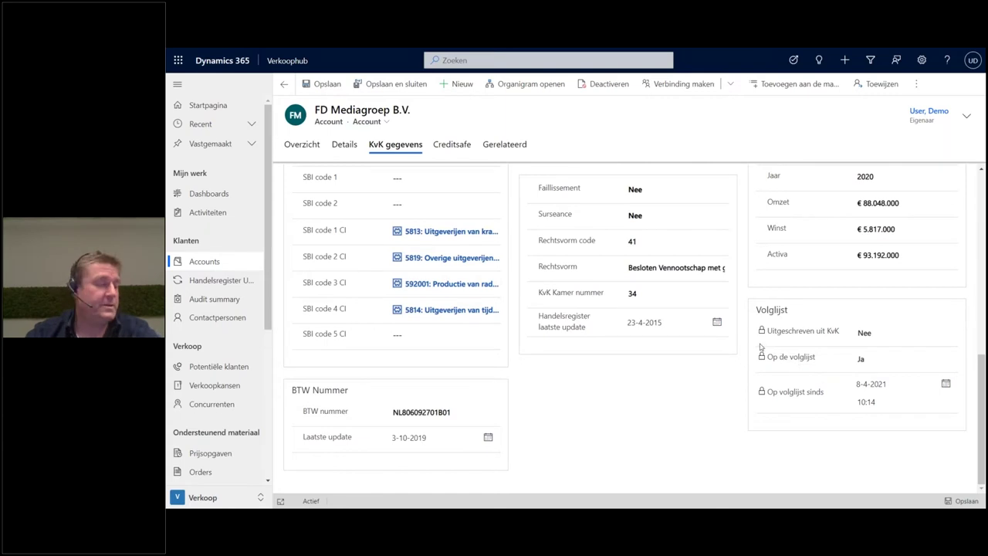
scroll(525, 285, up, 4)
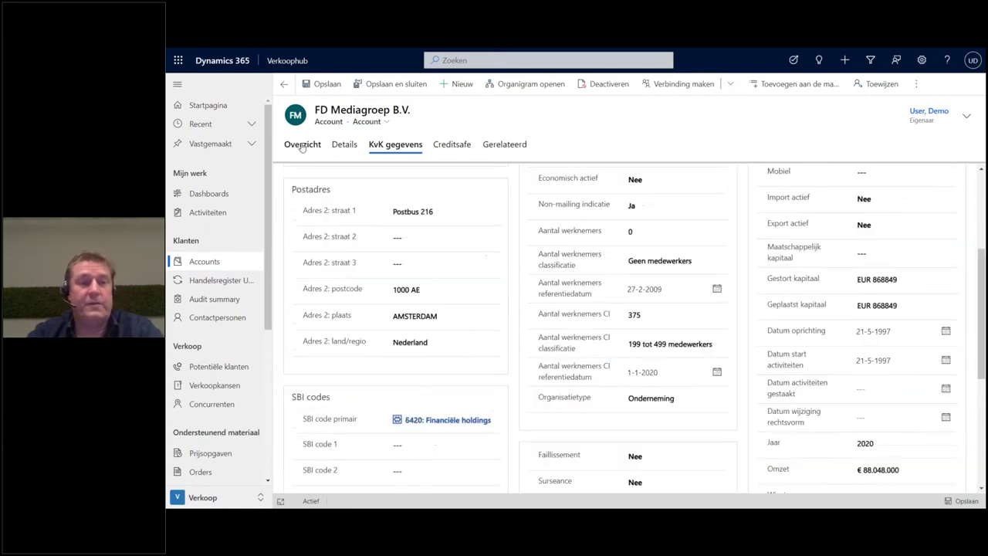
scroll(507, 264, up, 3)
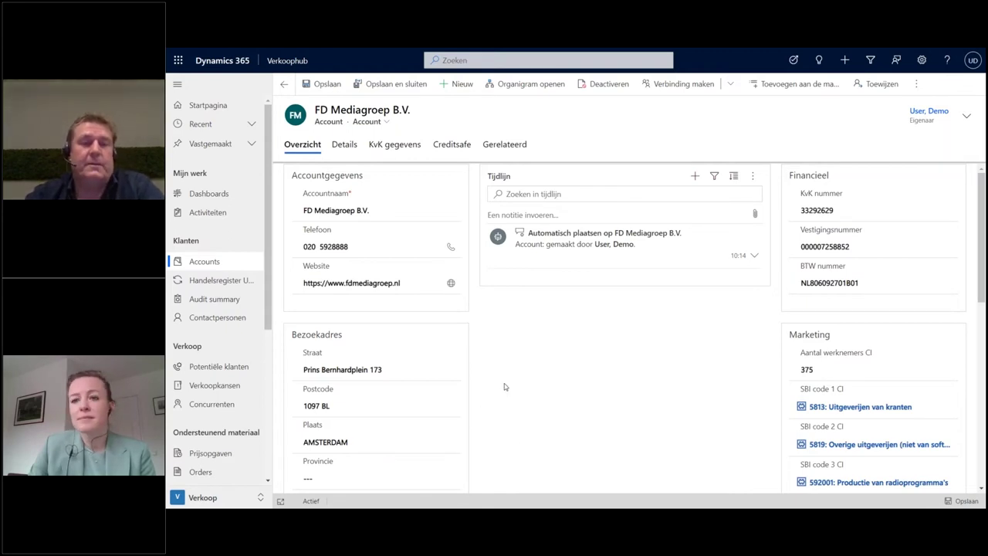
scroll(509, 380, down, 3)
scroll(529, 385, up, 3)
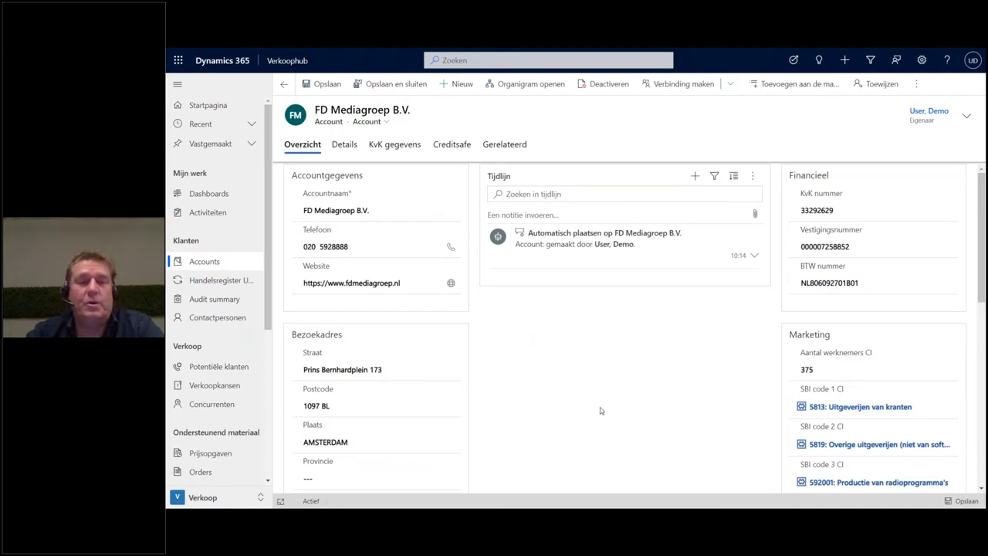
scroll(566, 398, down, 1)
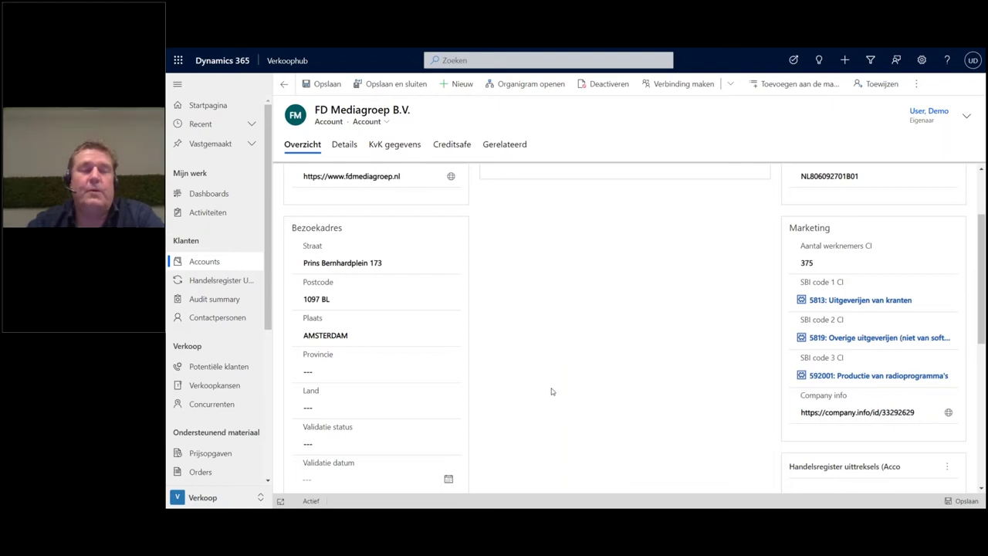
scroll(551, 388, up, 1)
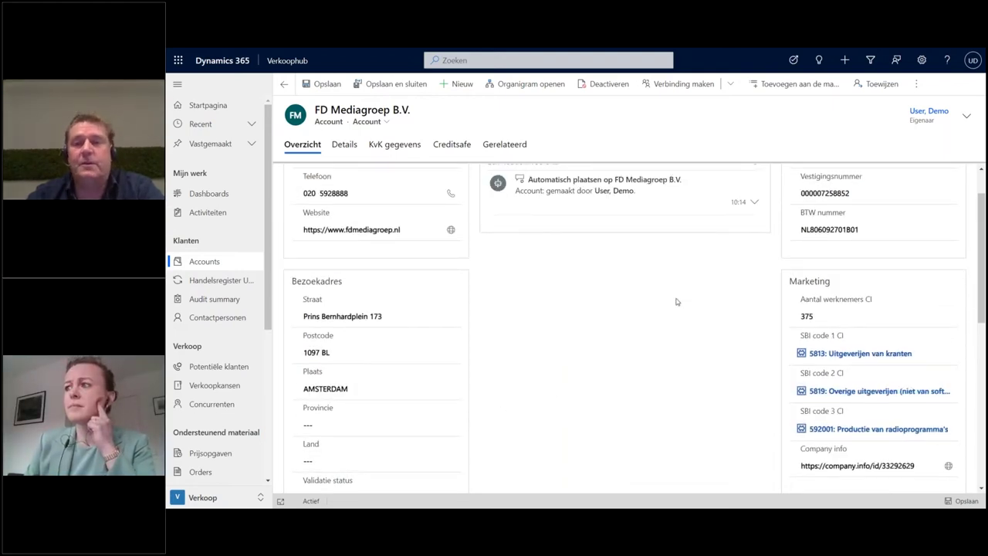
scroll(556, 372, up, 1)
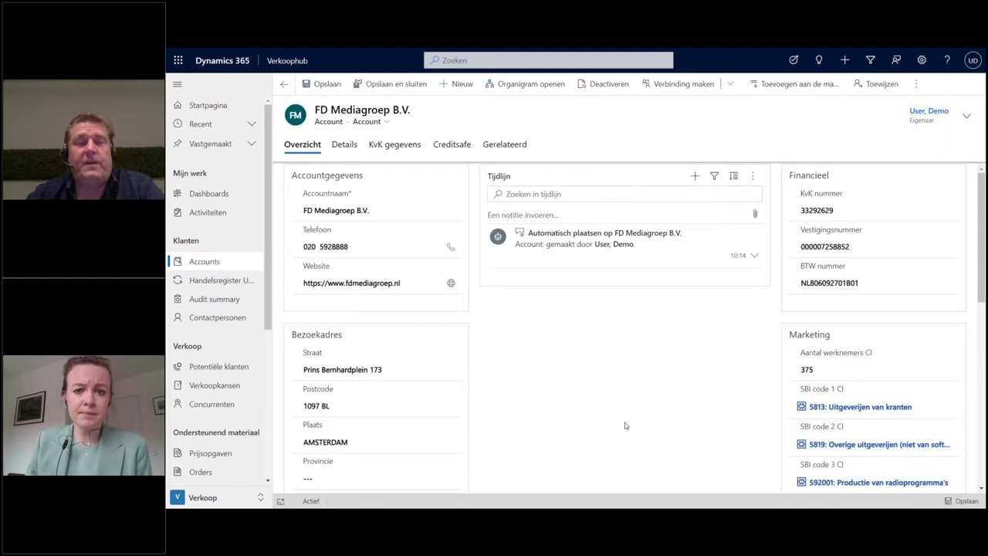
Open the account's KvK gegevens again and check the extended company data down to the Volglijst section
click(391, 146)
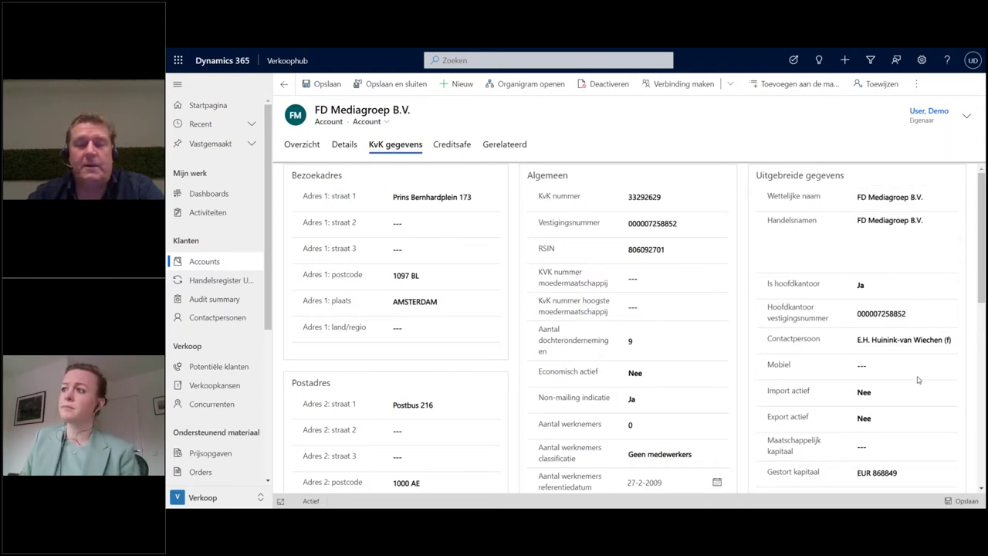
scroll(919, 380, down, 5)
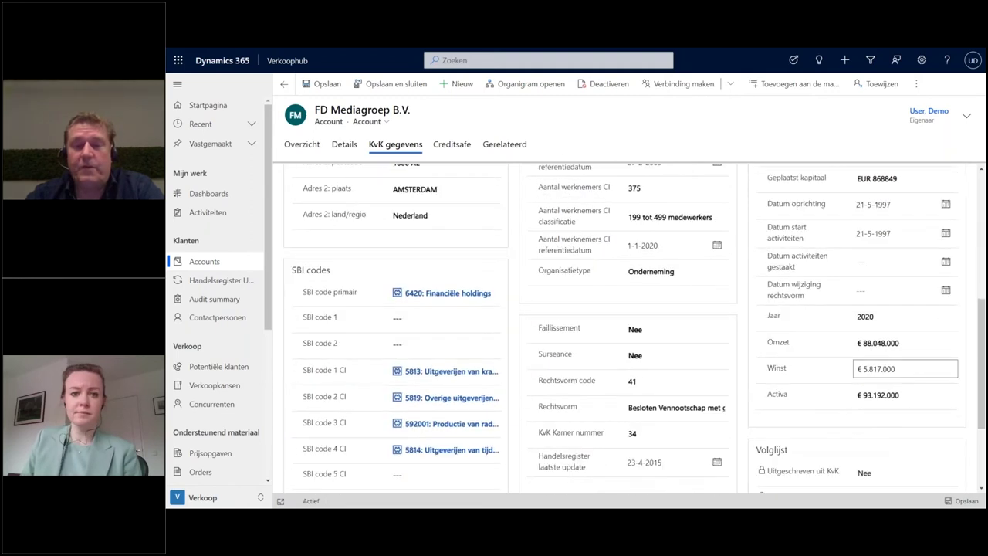
scroll(882, 382, down, 2)
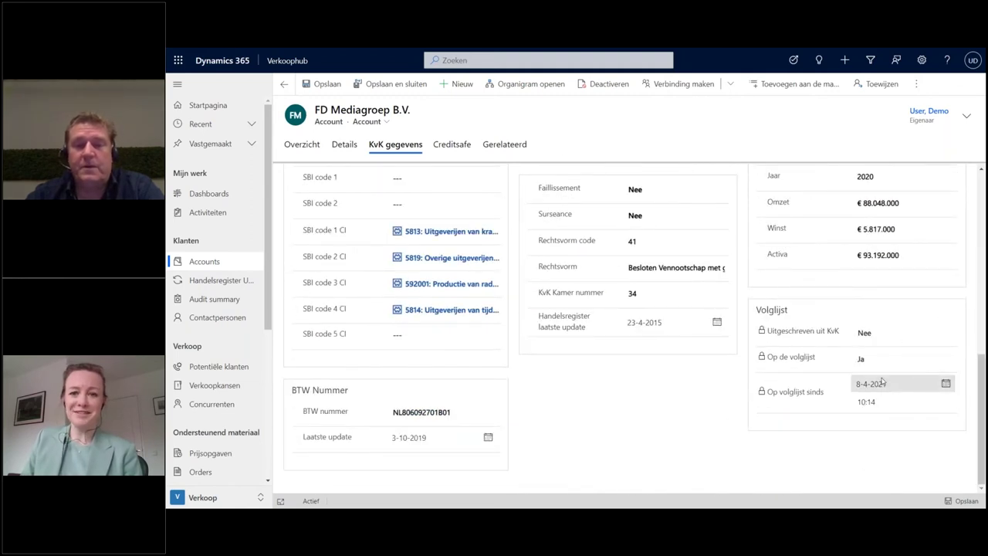
scroll(882, 381, up, 7)
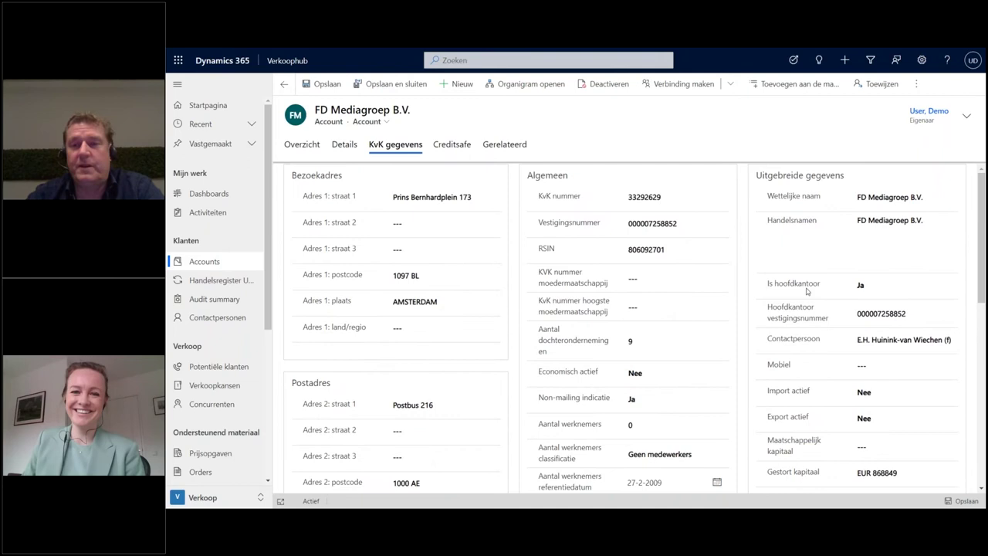
Compare the Bezoekadres and Marketing data in the account overview with the KvK gegevens, ending in the overview
click(302, 147)
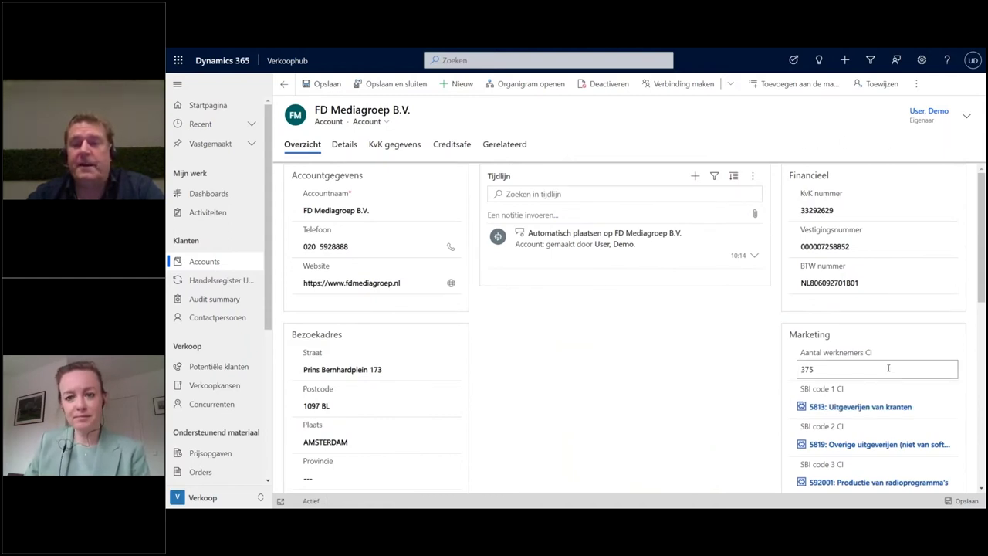
scroll(887, 368, down, 2)
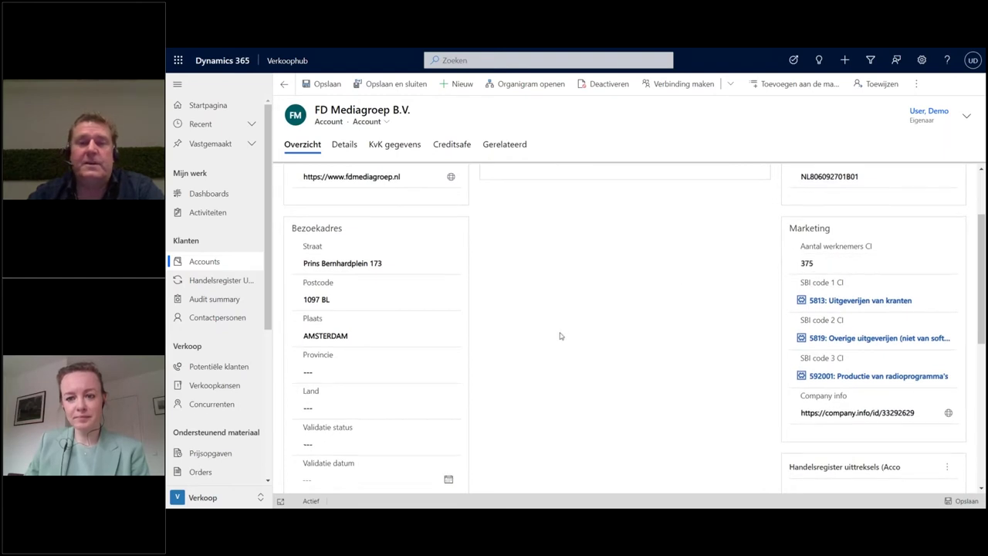
scroll(560, 335, up, 2)
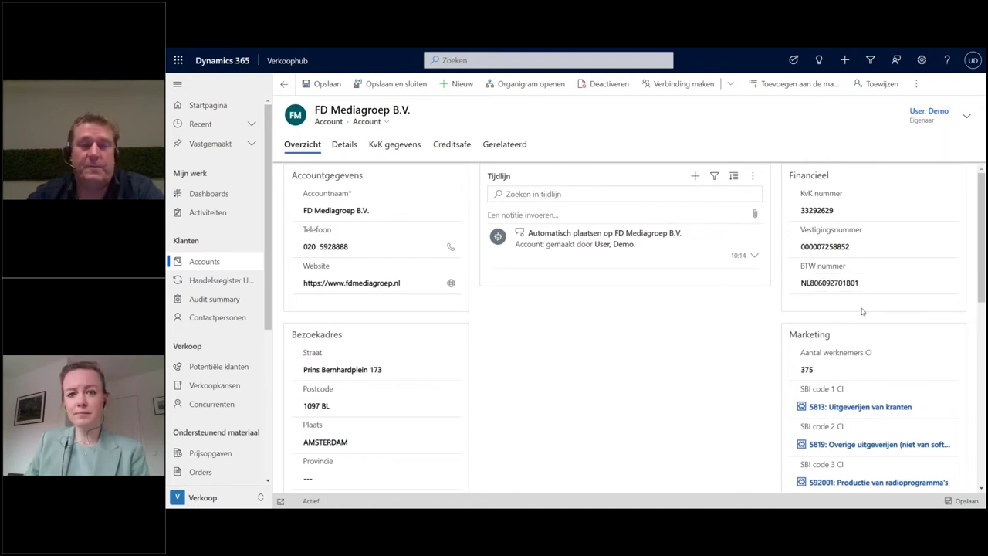
click(395, 144)
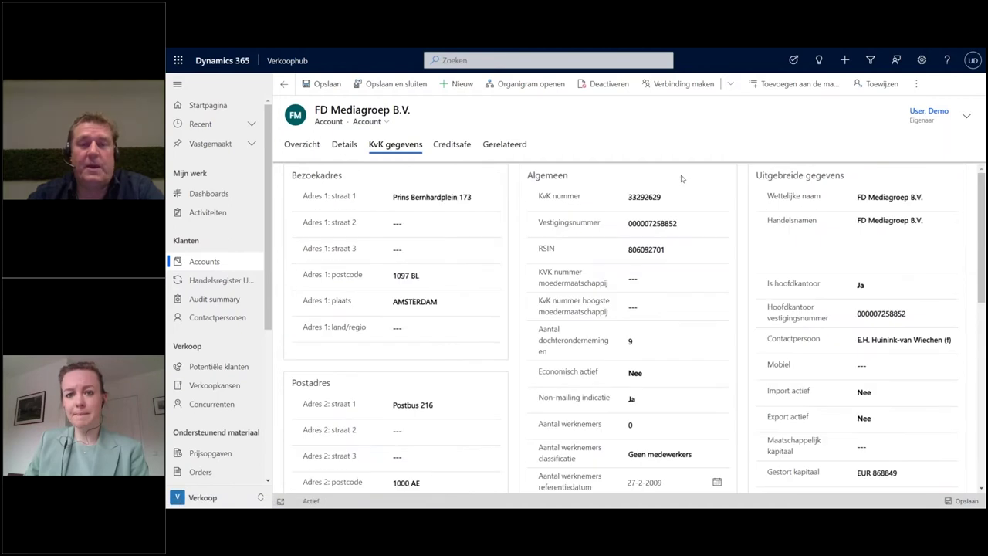
click(302, 146)
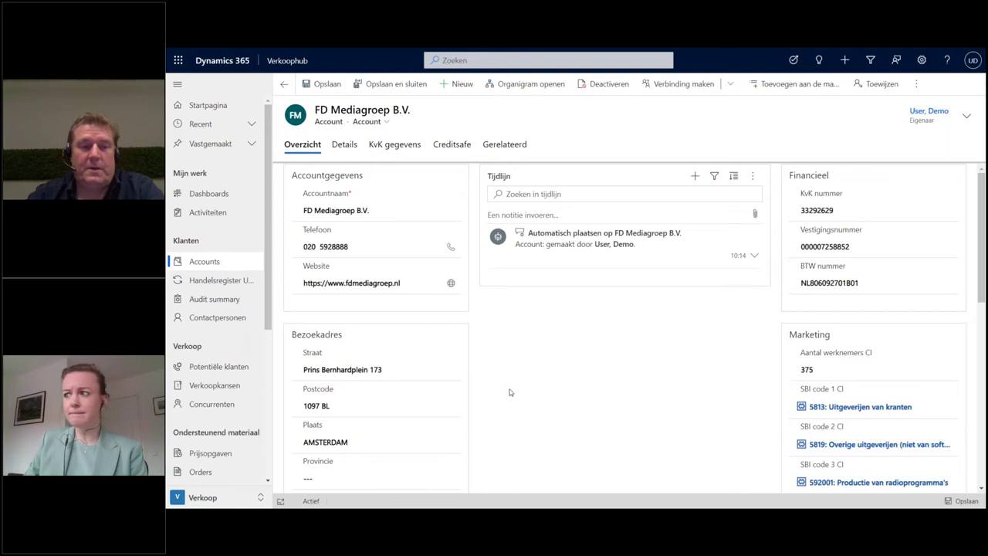
Validate the account's Bezoekadres with the Valideren command, apply the address found in Nederland and save the record
scroll(532, 382, down, 2)
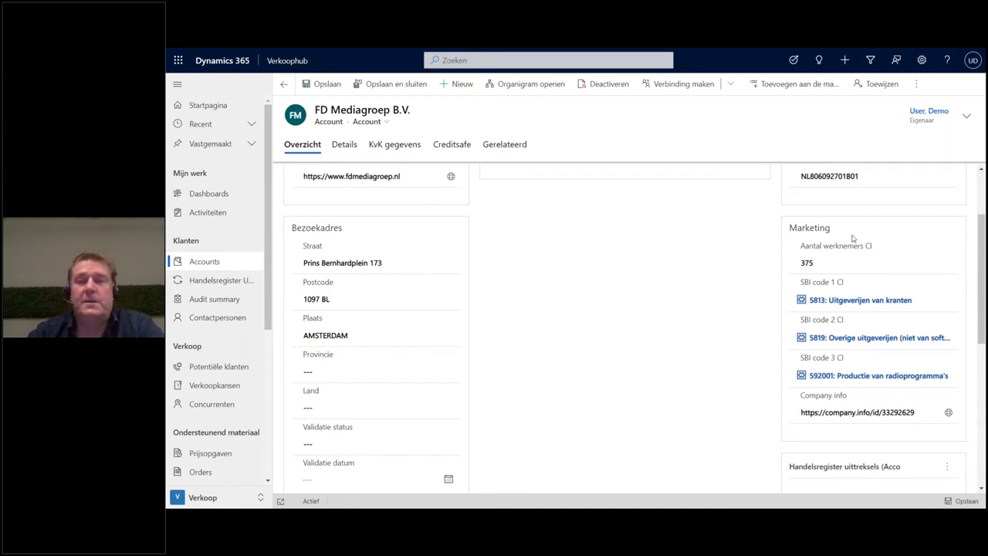
click(916, 85)
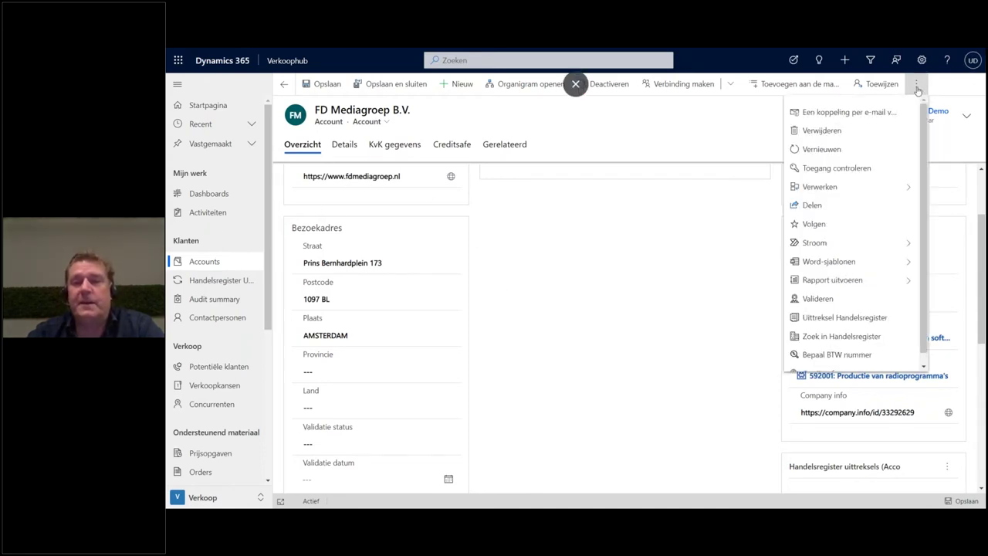
scroll(887, 305, down, 1)
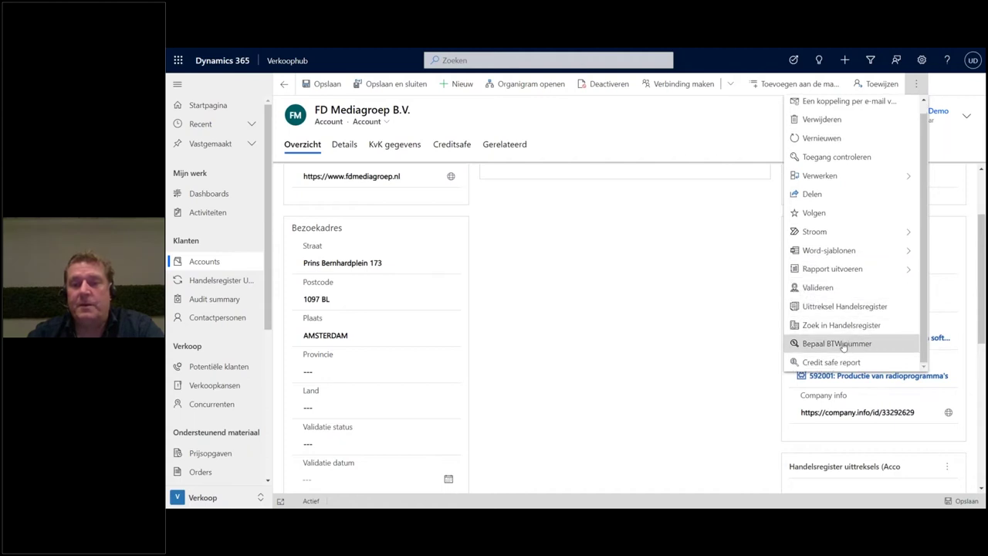
click(831, 288)
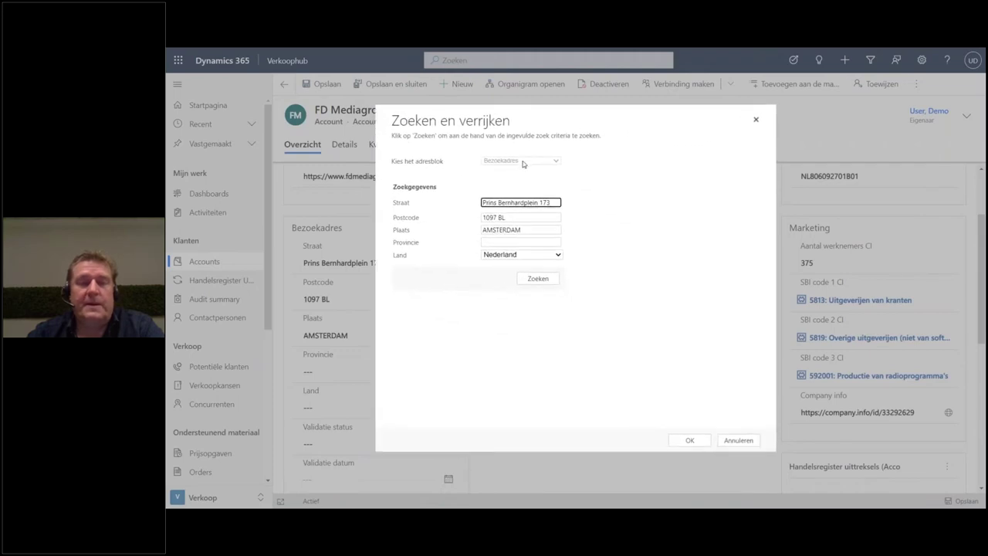
click(509, 161)
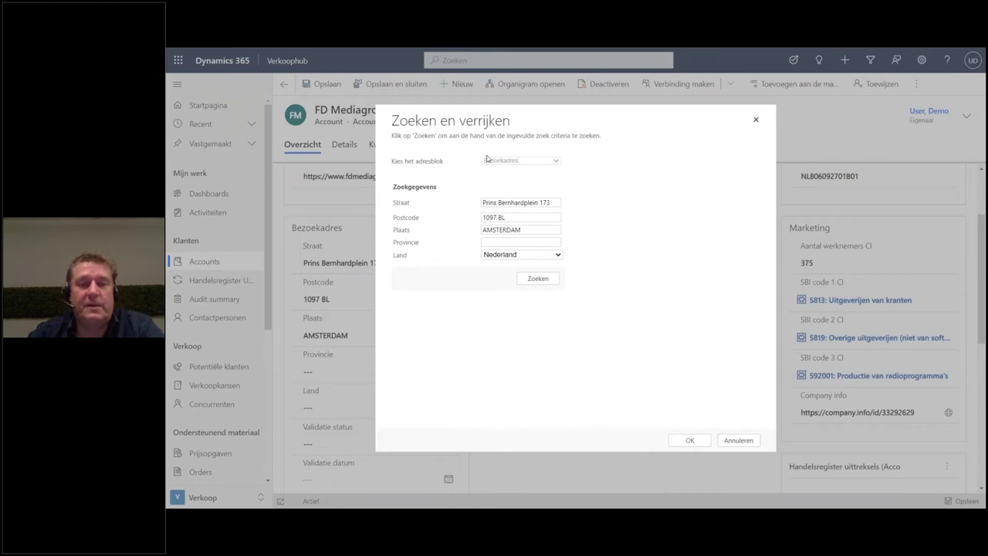
click(538, 279)
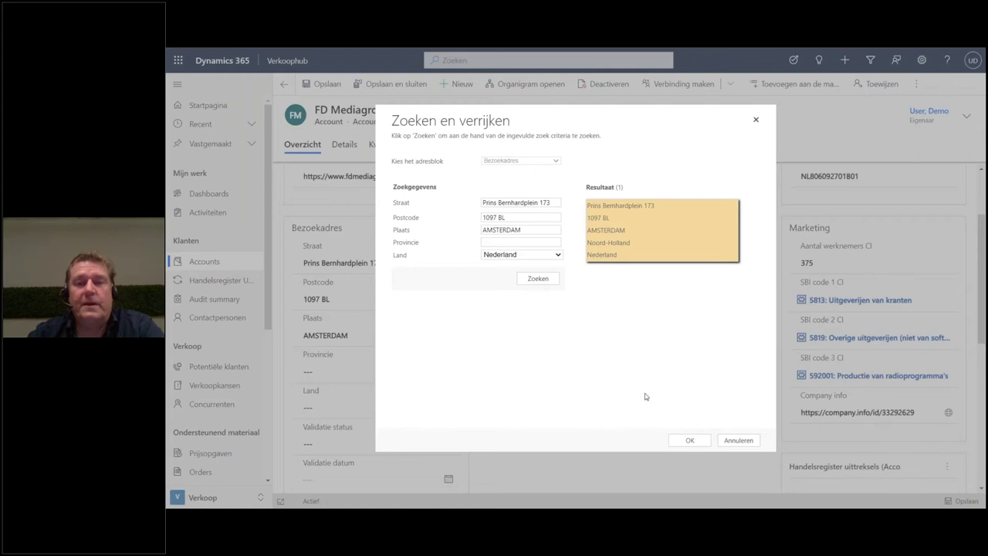
click(693, 440)
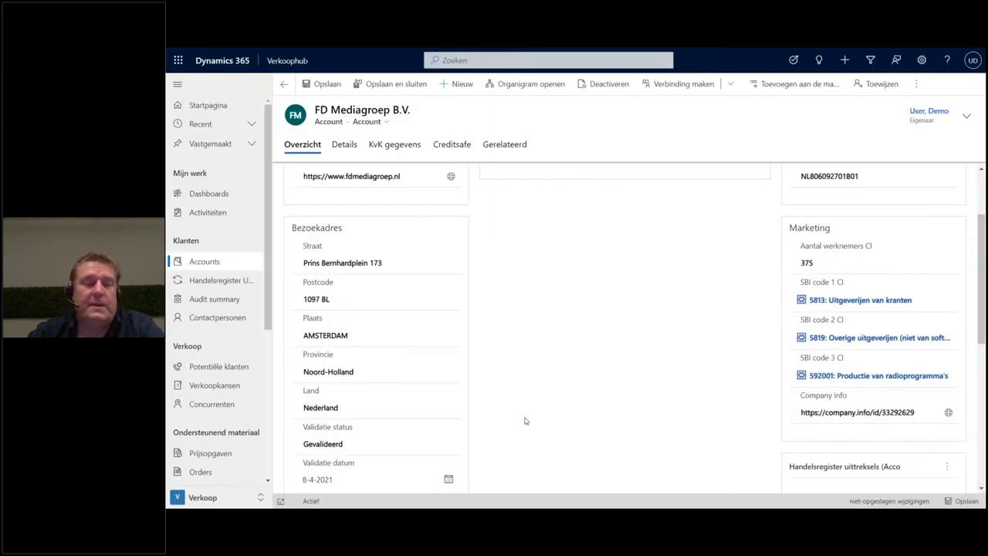
click(325, 83)
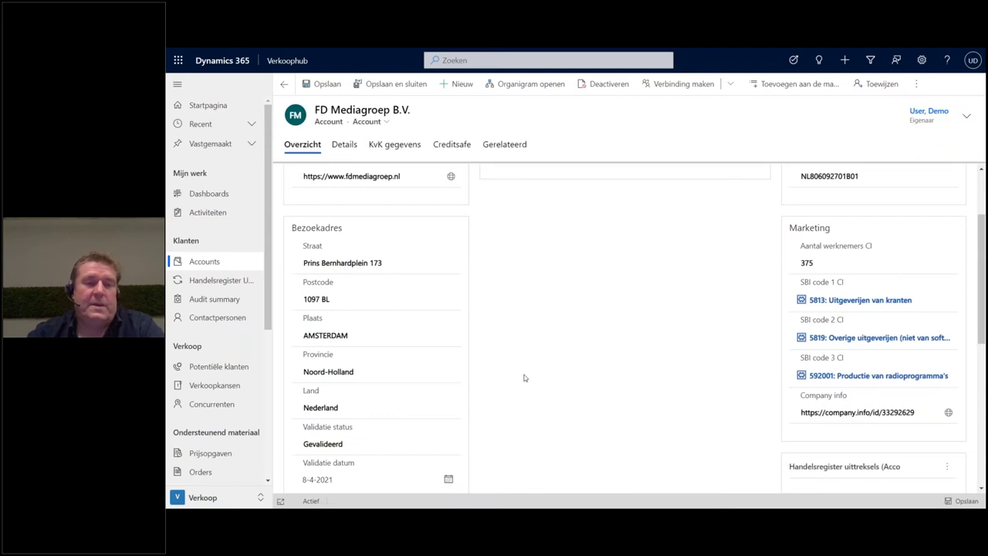
Review the enriched Bezoekadres, including Provincie, Land, Validatie status and Validatie datum
scroll(523, 377, down, 1)
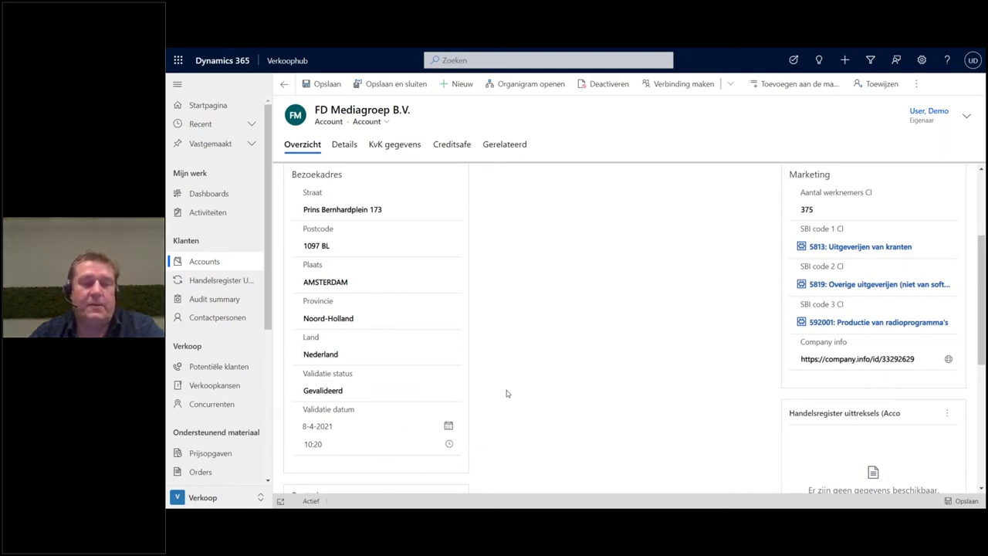
scroll(506, 393, up, 3)
scroll(506, 394, down, 3)
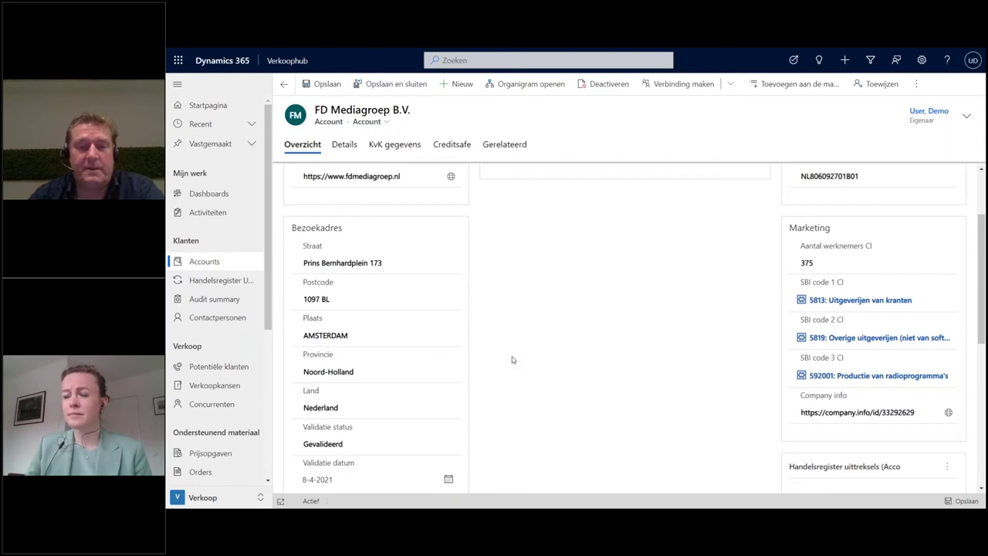
scroll(511, 359, up, 3)
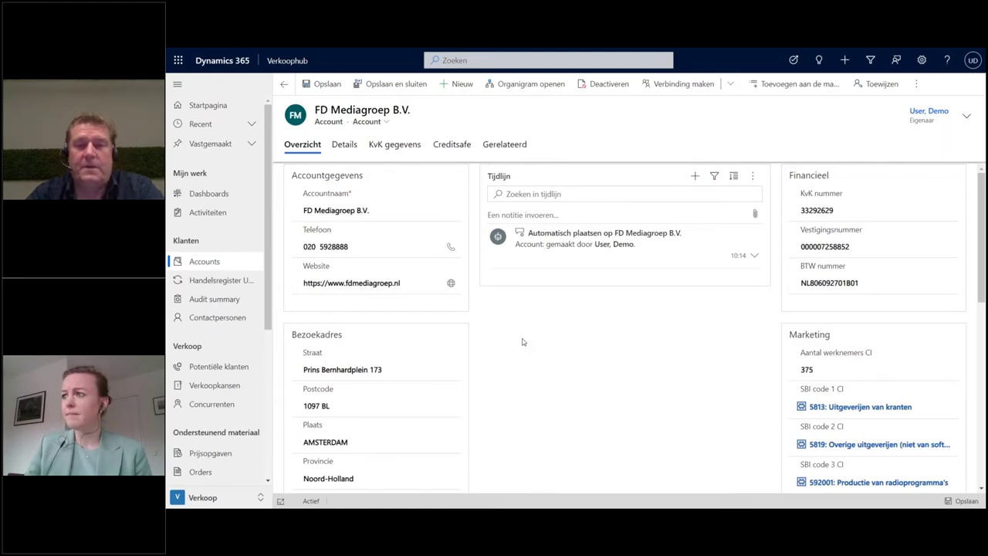
Reopen the Valideren dialog for the Bezoekadres, view the available Land options and cancel without applying anything
click(915, 83)
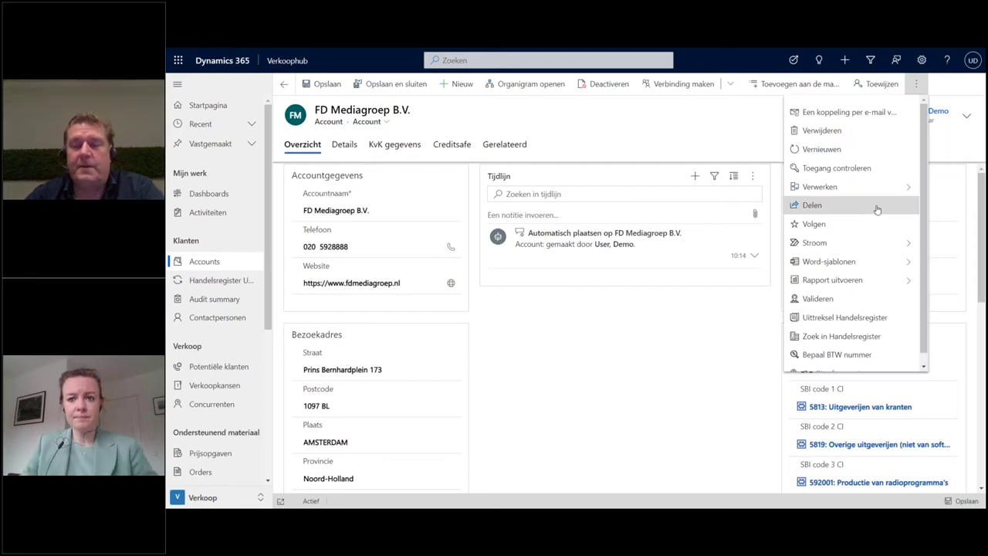
scroll(876, 209, down, 1)
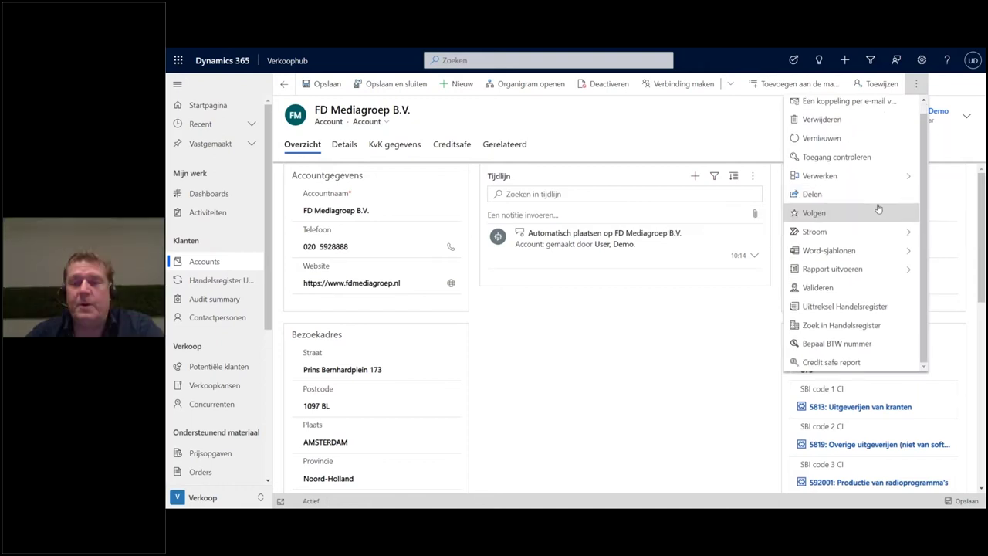
click(824, 289)
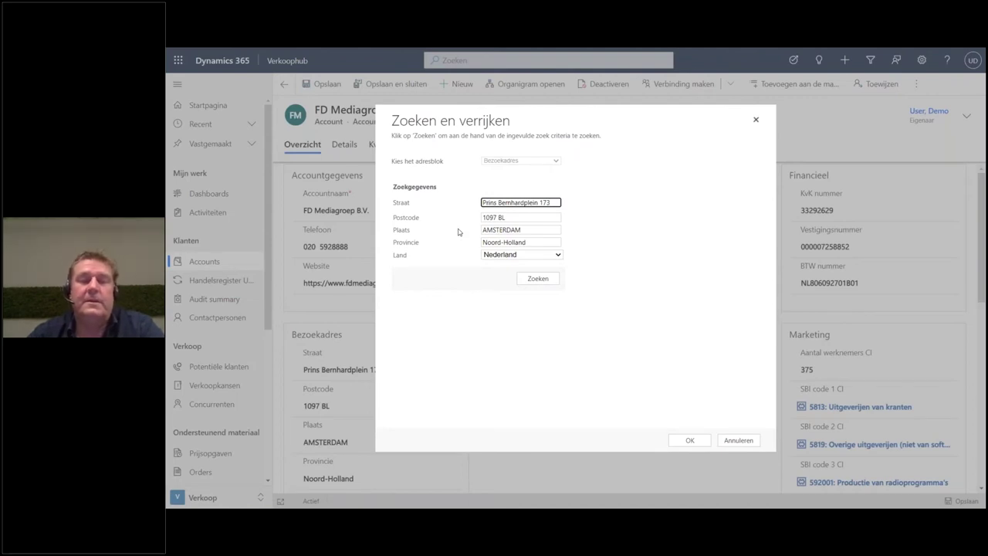
click(539, 257)
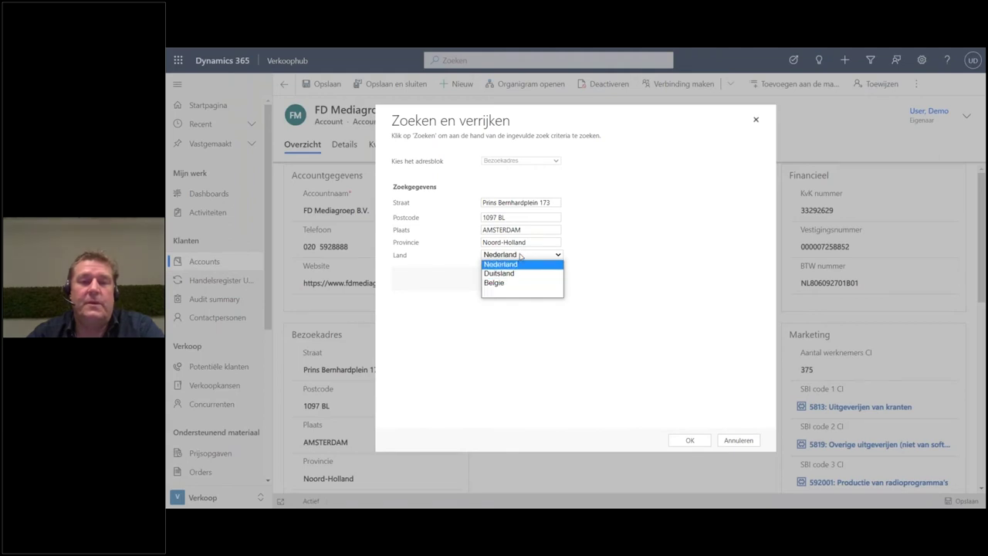
click(669, 241)
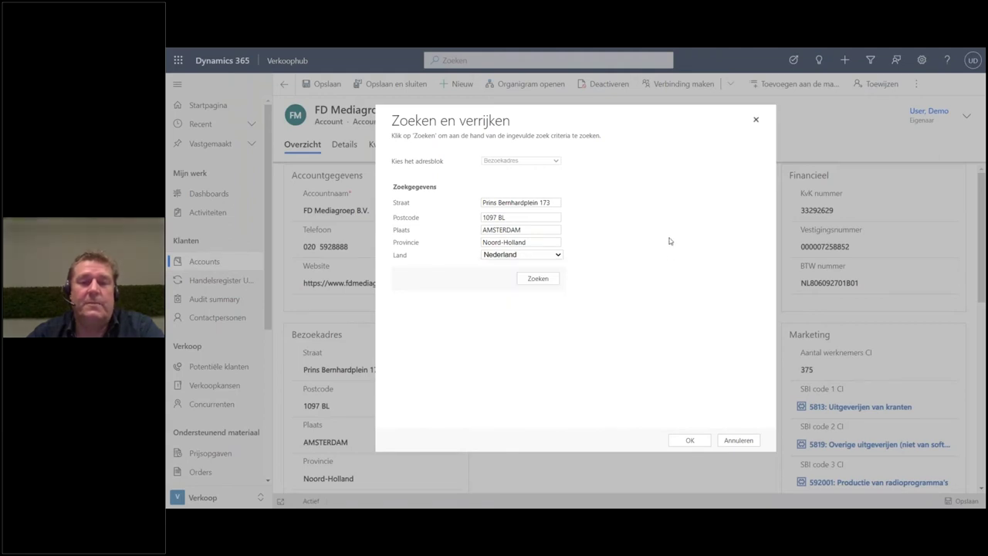
click(740, 442)
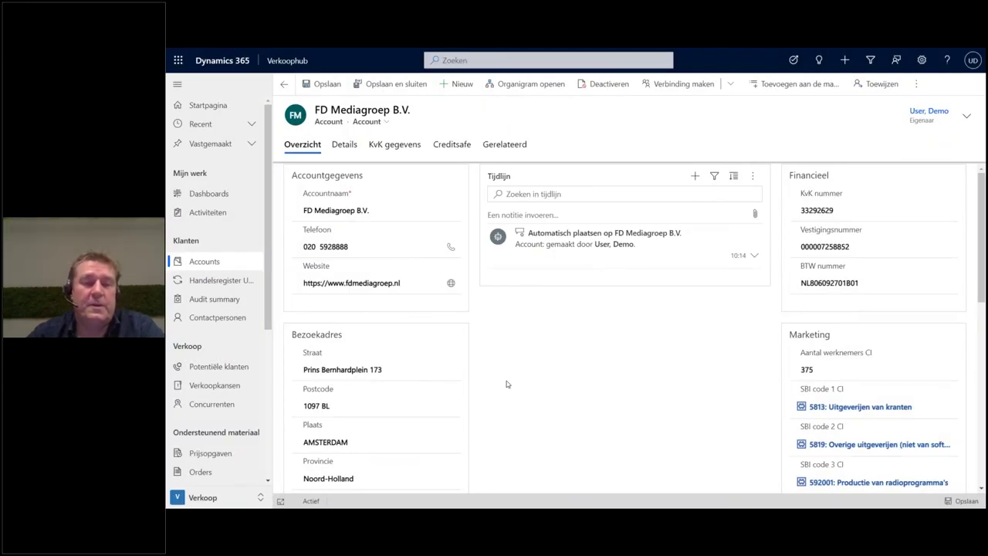
Examine the Land value in the account's Bezoekadres without changing it
scroll(495, 382, down, 2)
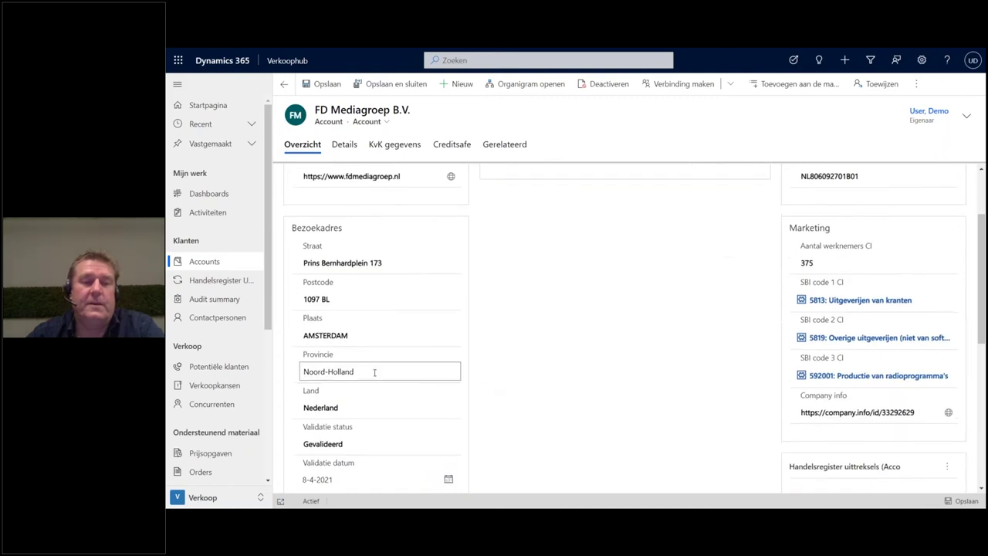
click(360, 406)
drag(362, 408, 275, 406)
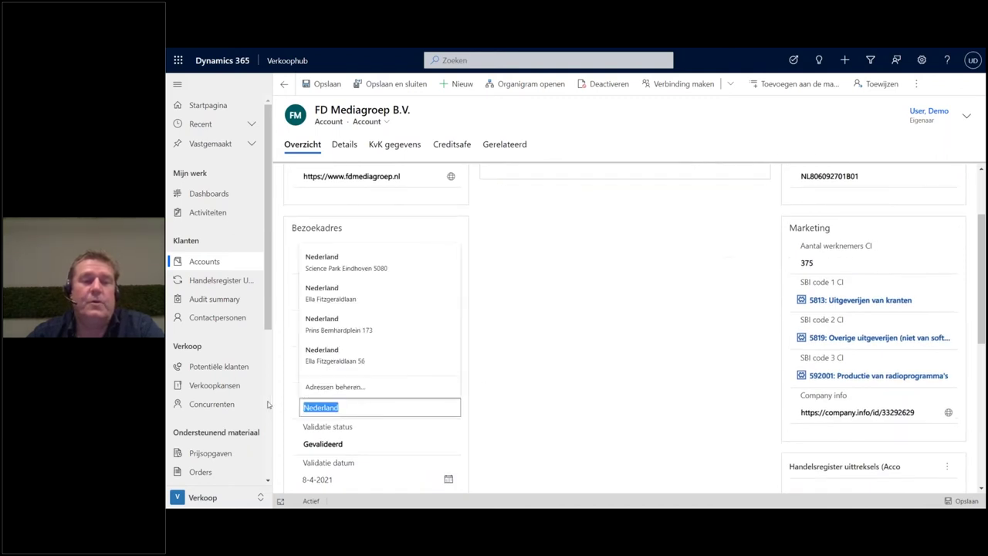
click(586, 377)
click(353, 405)
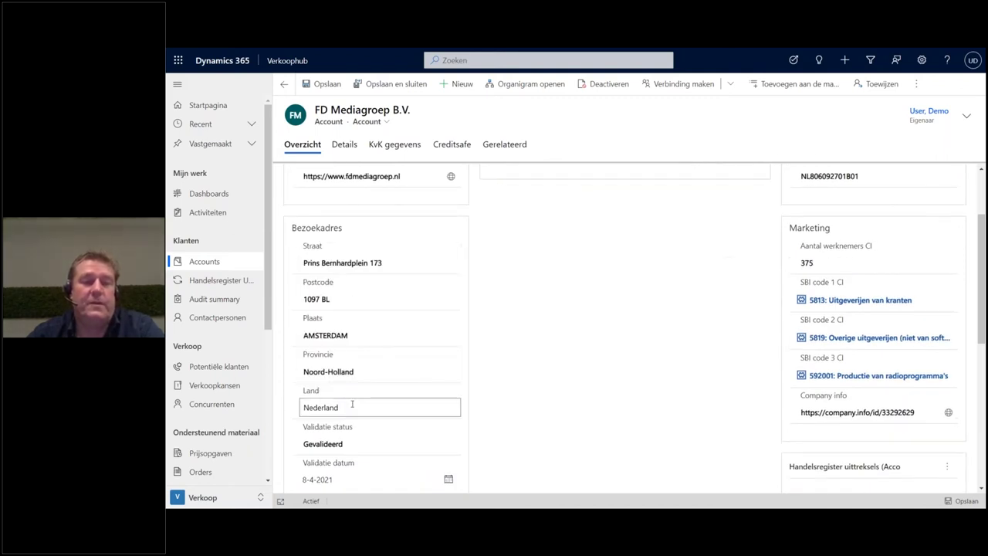
drag(354, 406, 644, 375)
click(627, 358)
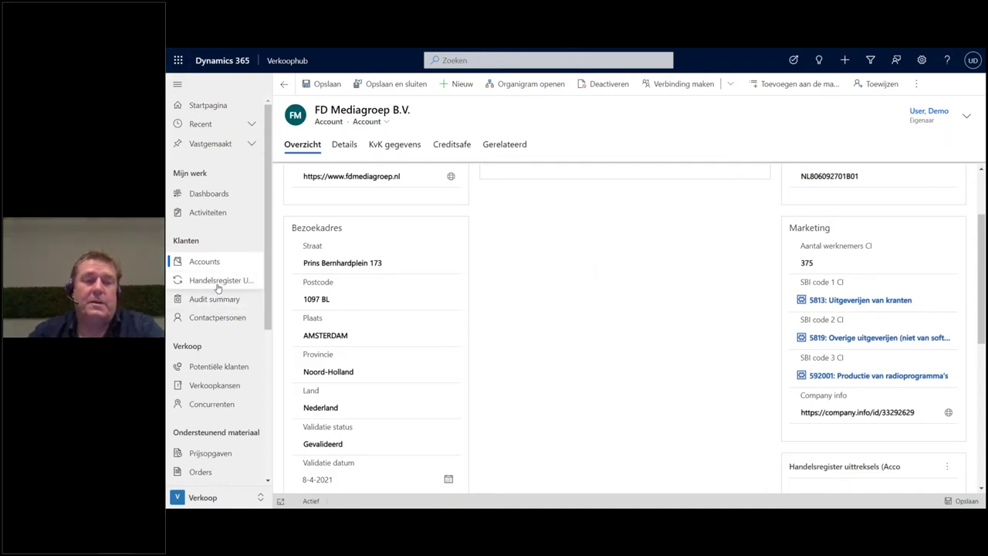
In the accounts list, select TEGEMA through Blockx B.V., inspect the extra commands such as Toevoegen aan update lijst, and clear the selection
click(204, 261)
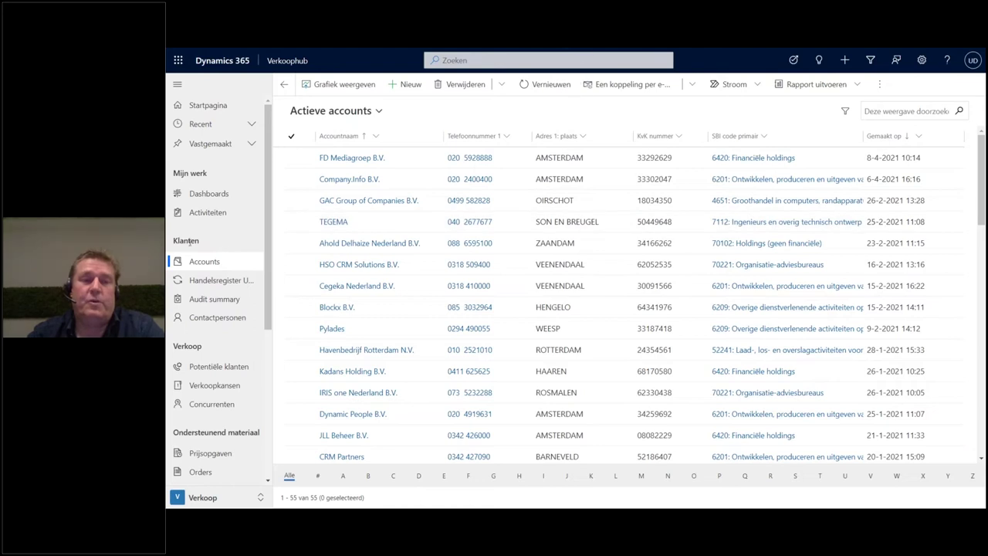
click(292, 221)
click(292, 243)
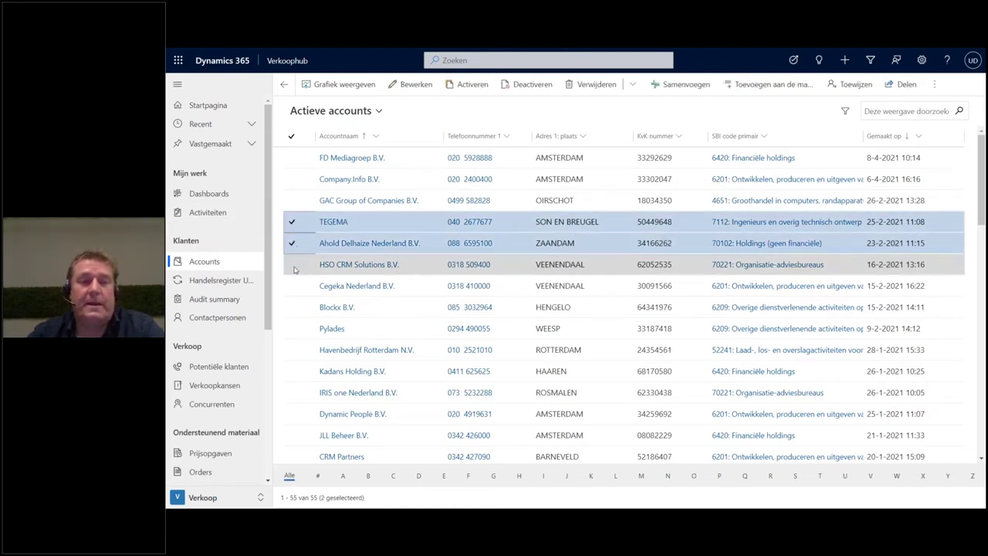
click(292, 264)
click(292, 285)
click(292, 306)
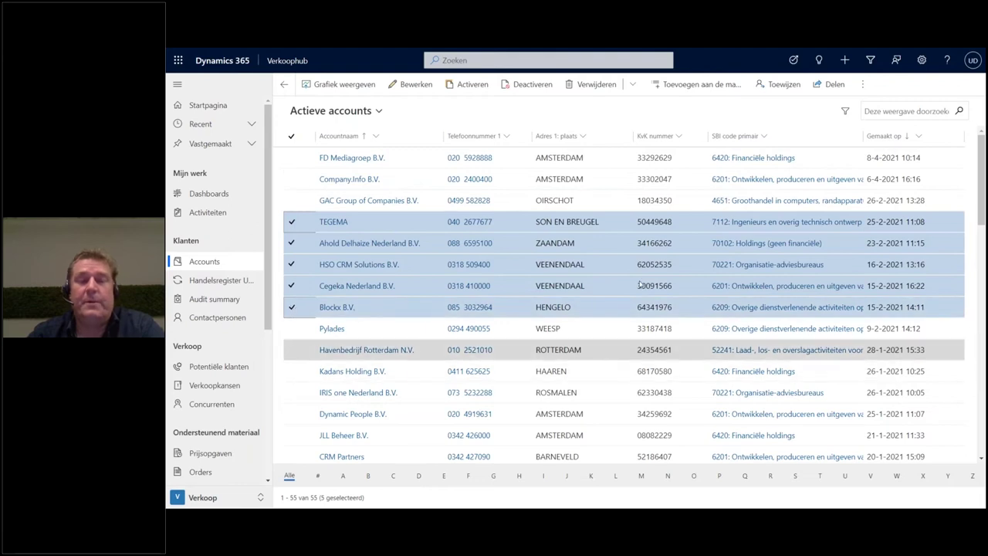
click(862, 84)
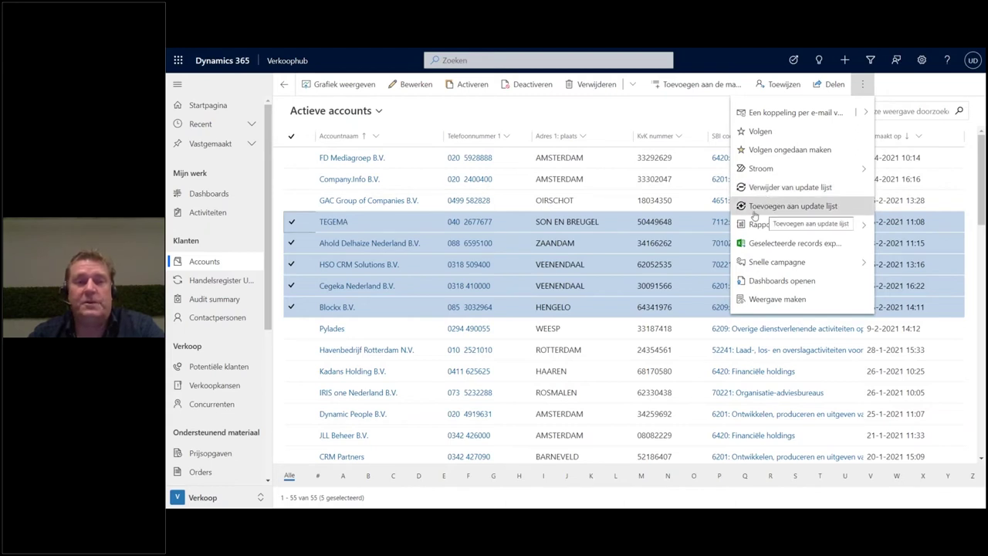
click(478, 123)
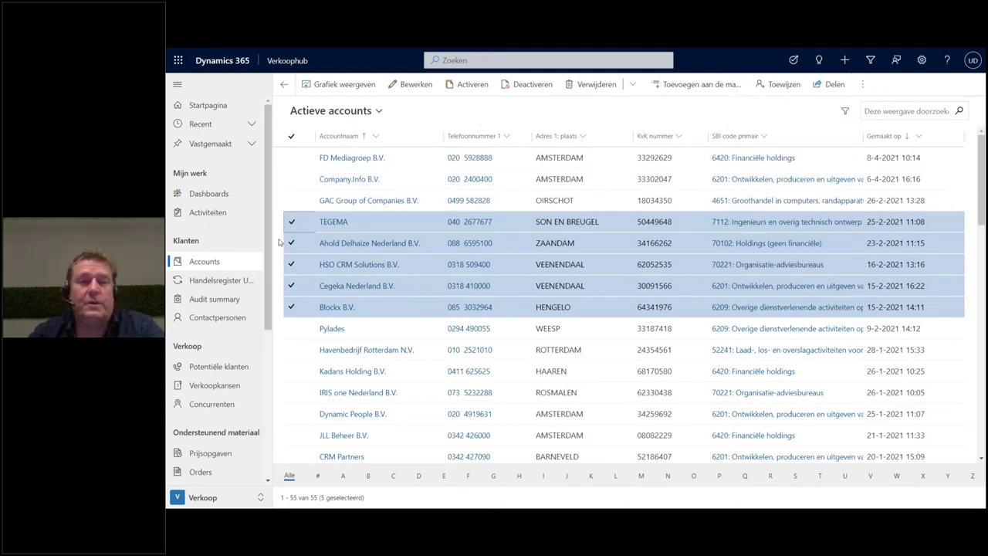
click(291, 136)
click(291, 136)
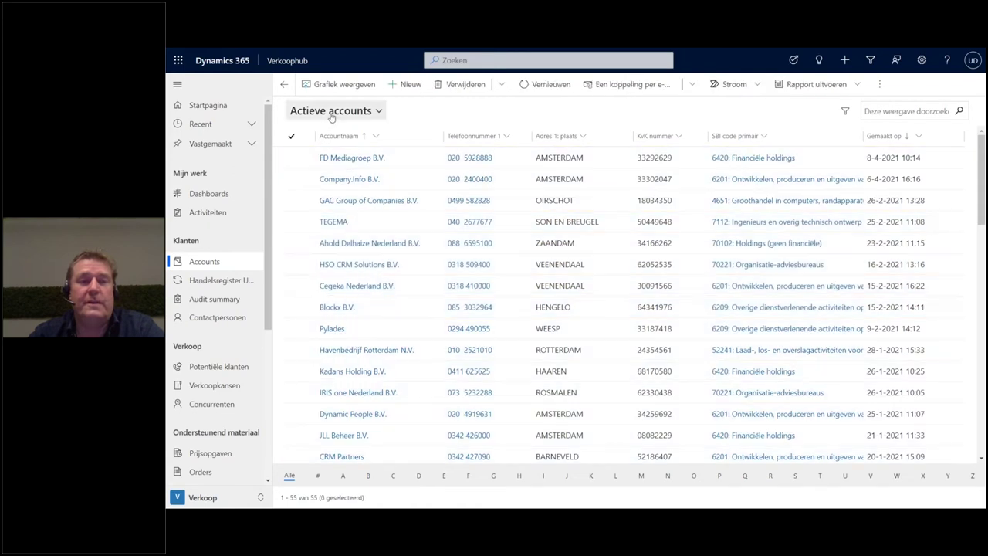
View the Accounts op volglijst CI list, ending in the Alle accounts view
click(331, 112)
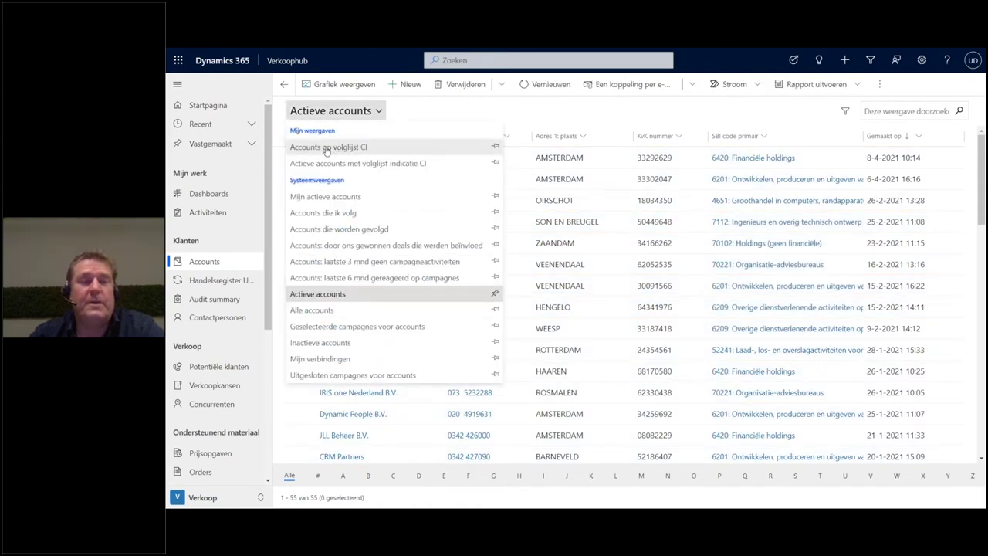
click(325, 148)
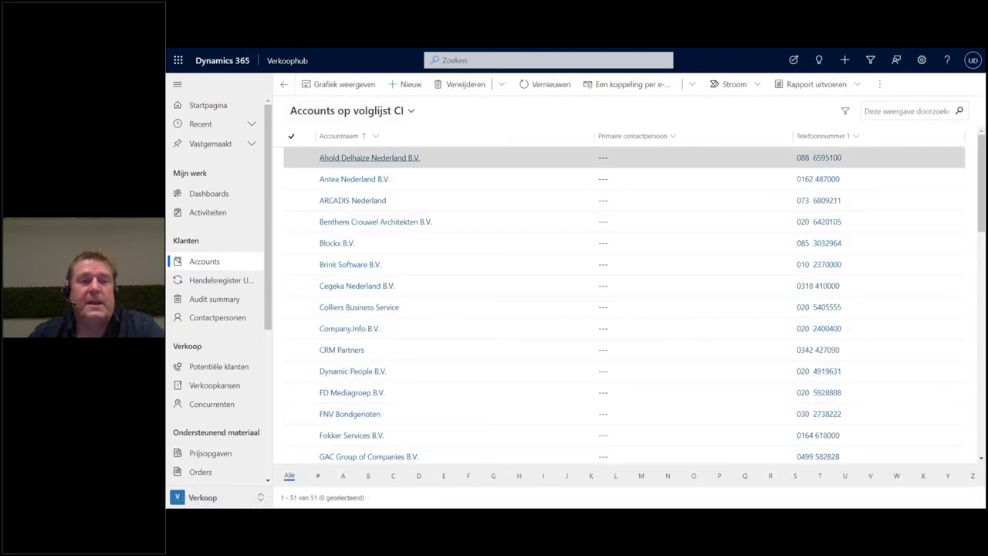
click(372, 112)
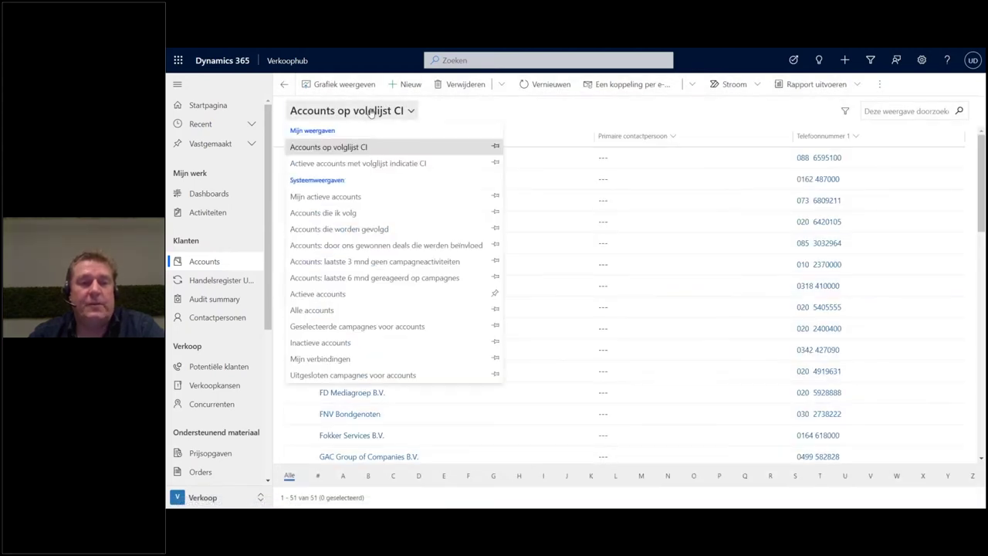
click(339, 311)
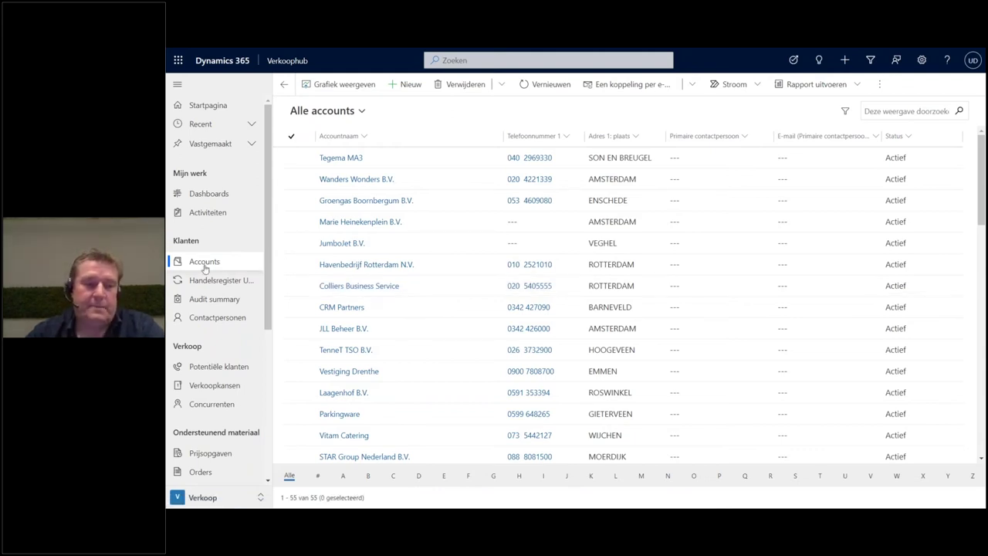
Open the list of Handelsregister updates to process and inspect its commands for synchronising, retrieving and processing updates
click(238, 287)
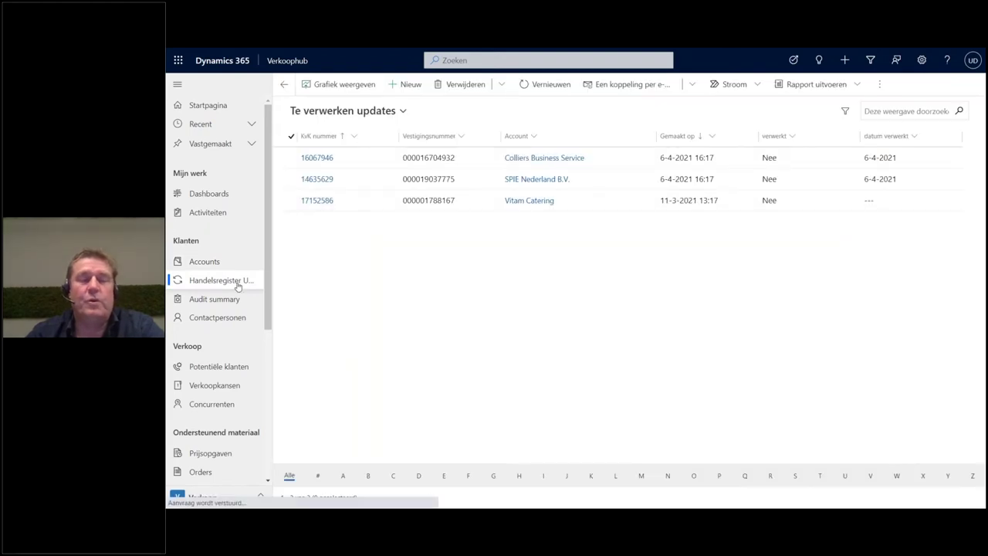
click(881, 86)
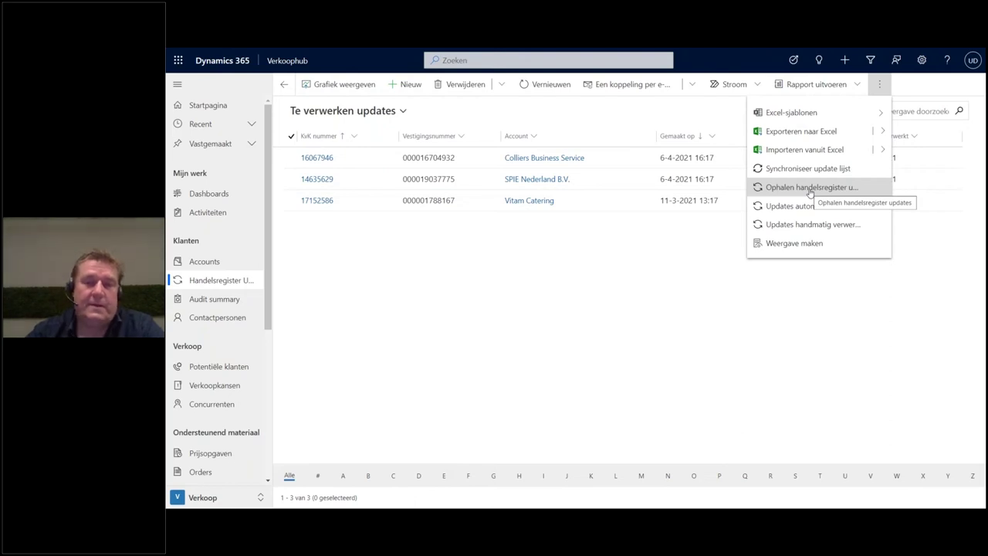
click(592, 287)
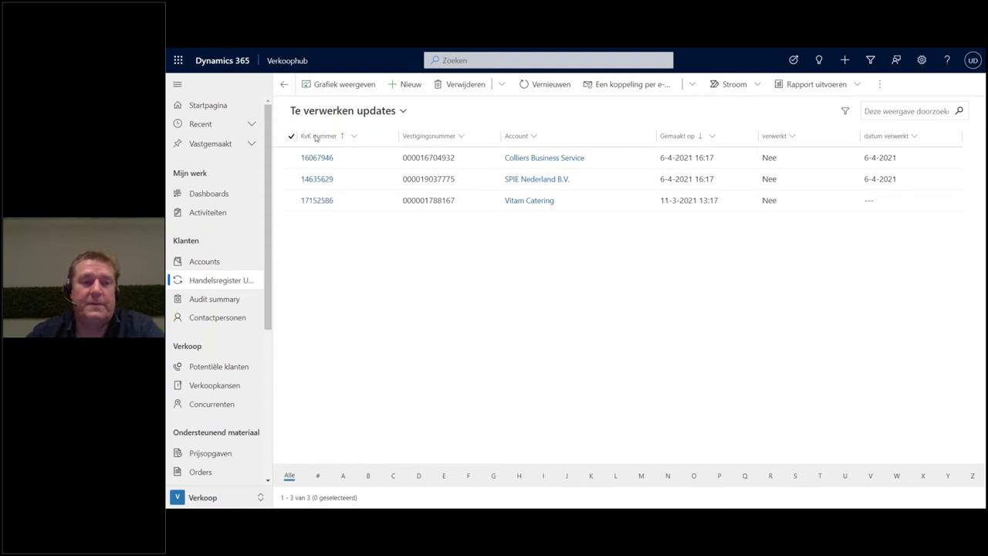
Select all pending updates for Colliers Business Service, SPIE Nederland B.V. and Vitam Catering and start processing them manually
click(291, 137)
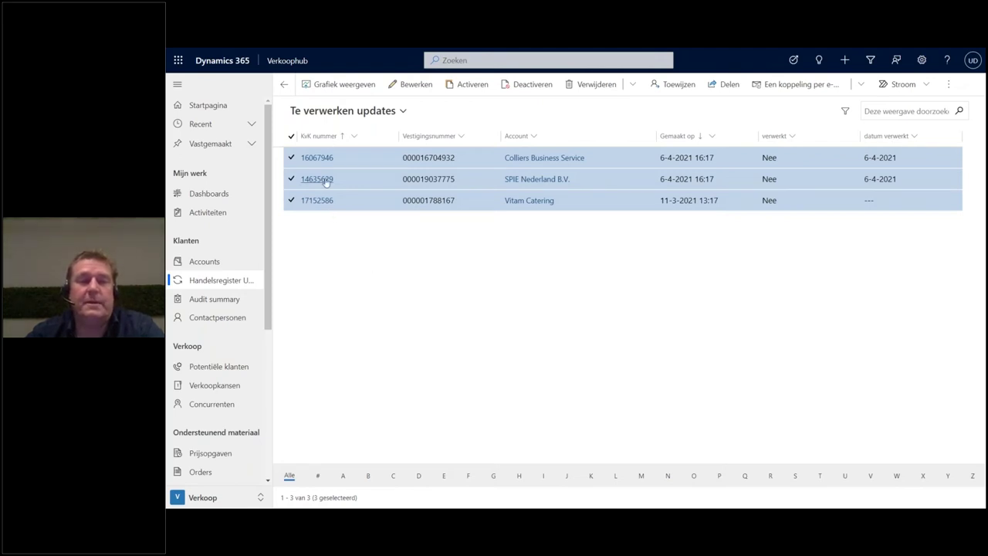
click(948, 85)
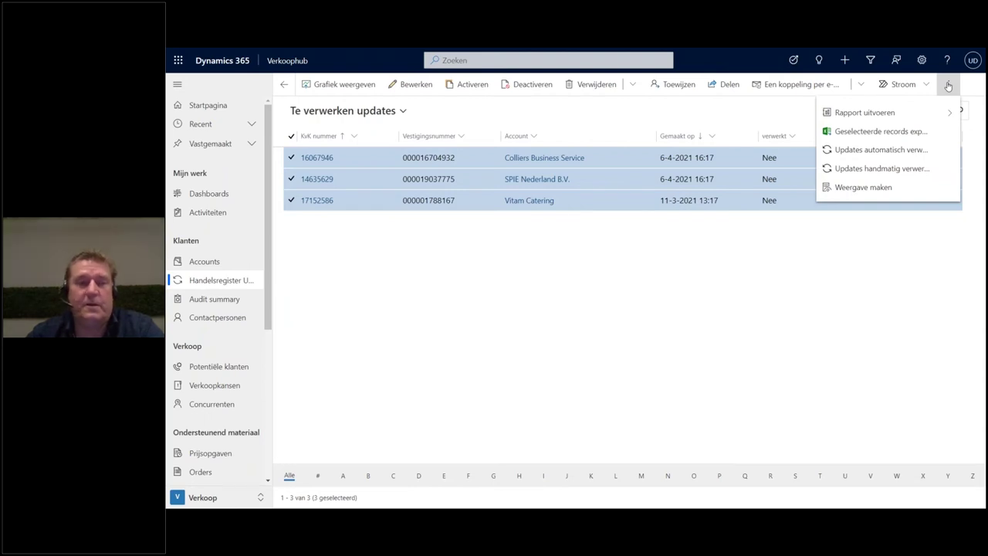
click(877, 176)
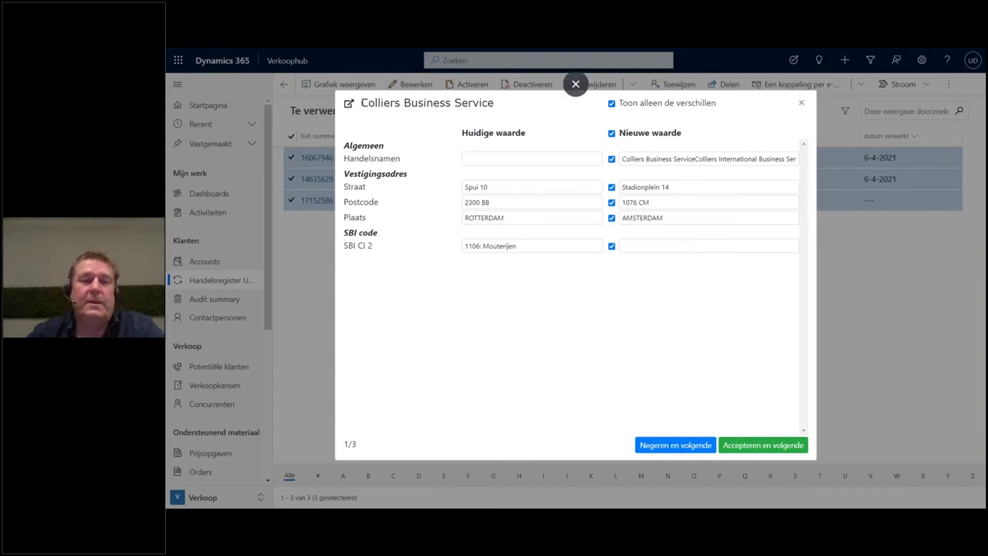
Compare the current and new values for Colliers Business Service, including the fields without differences
drag(362, 103, 505, 105)
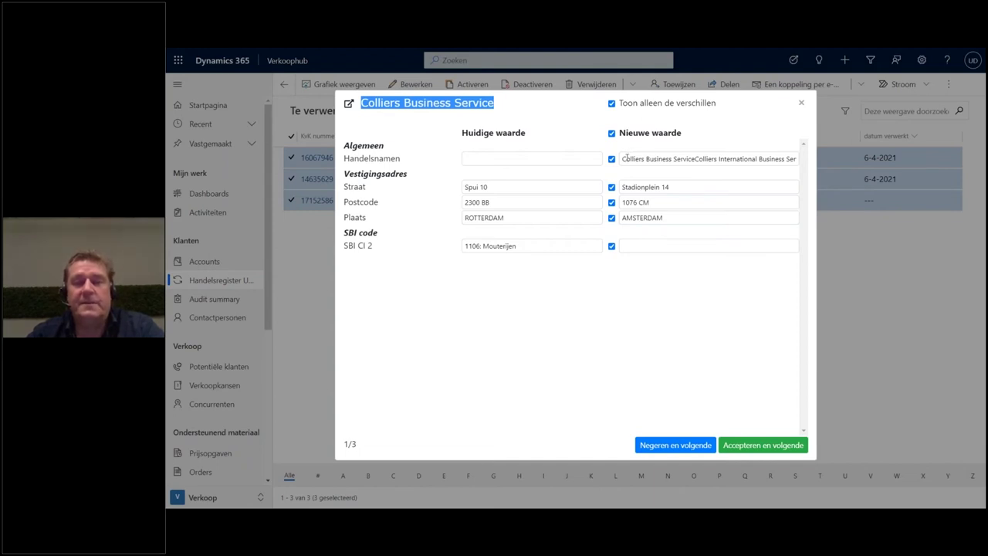
drag(625, 158, 796, 159)
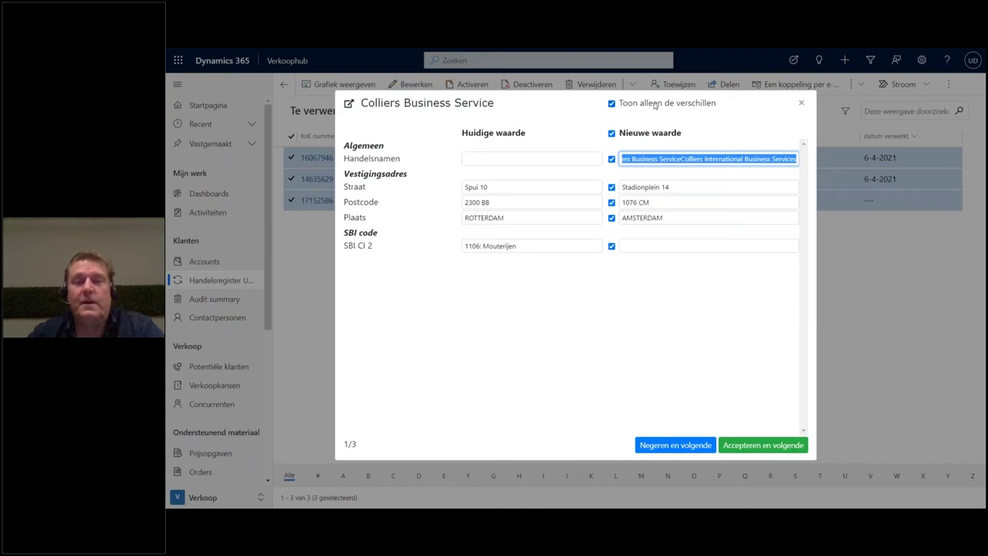
click(611, 103)
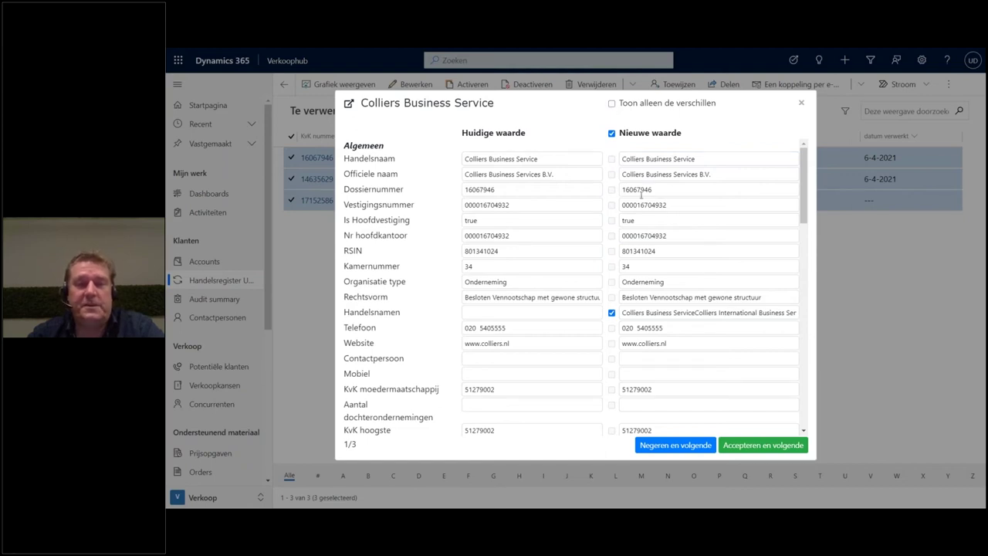
scroll(610, 270, down, 1)
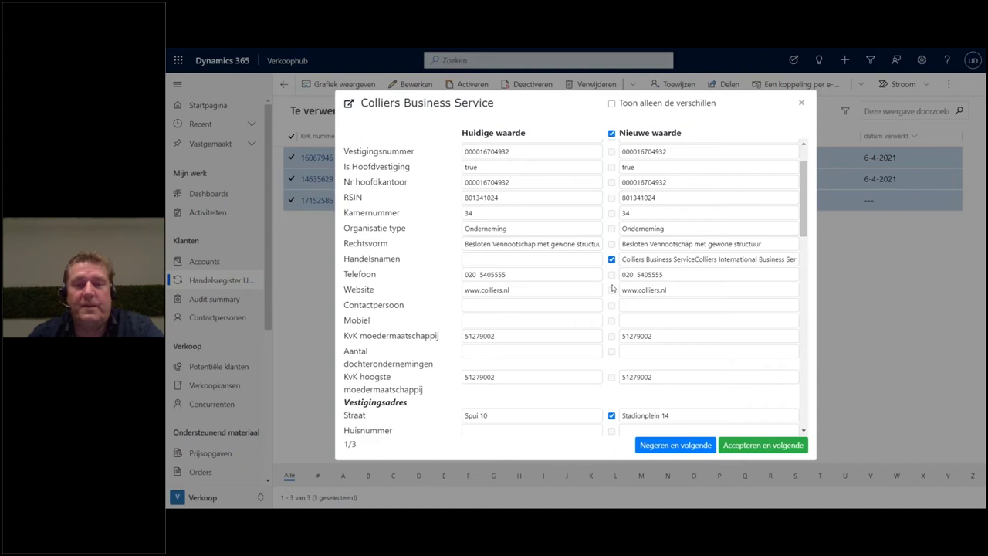
scroll(612, 288, down, 1)
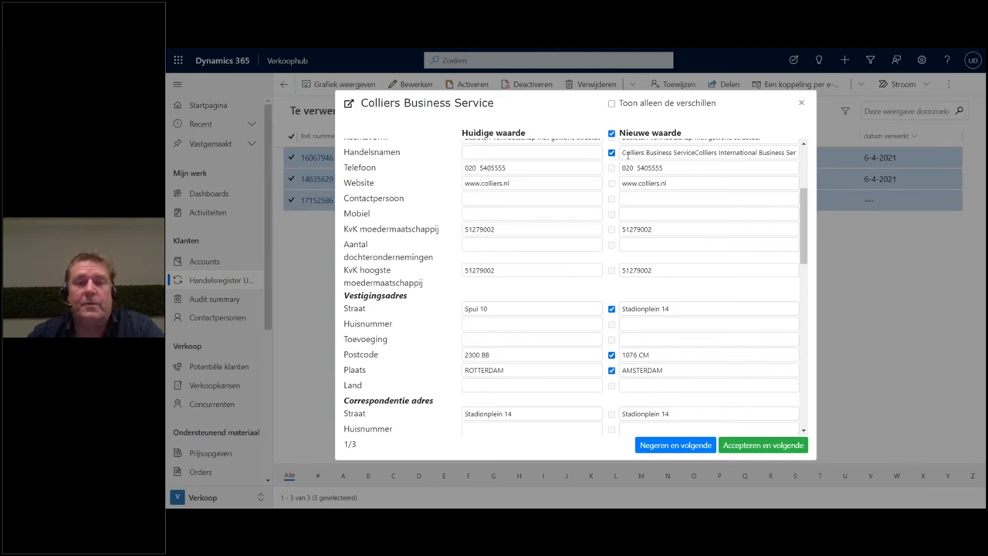
Keep the Handelsnamen change included, restrict the Colliers Business Service comparison to differences and accept all its new values
click(612, 152)
click(611, 152)
scroll(610, 286, up, 3)
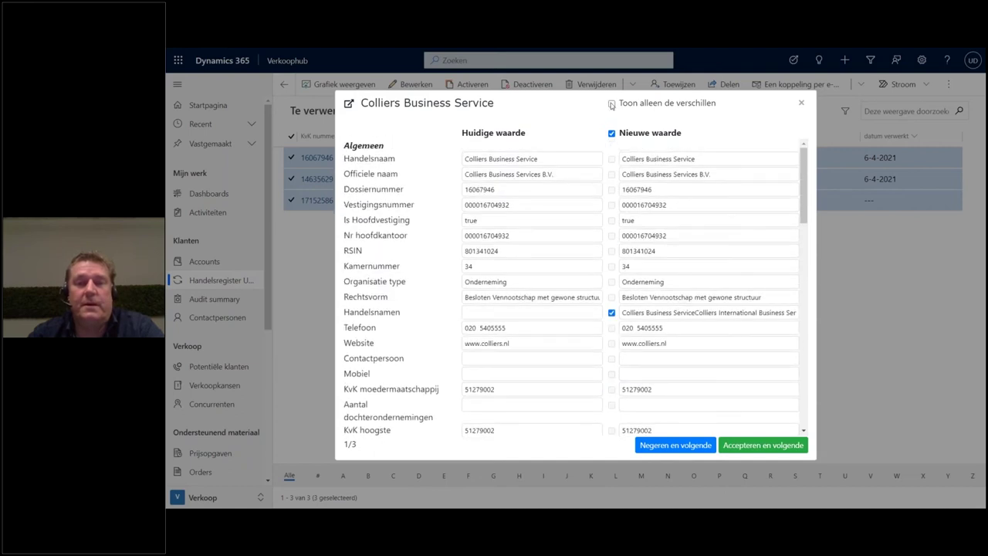
click(612, 103)
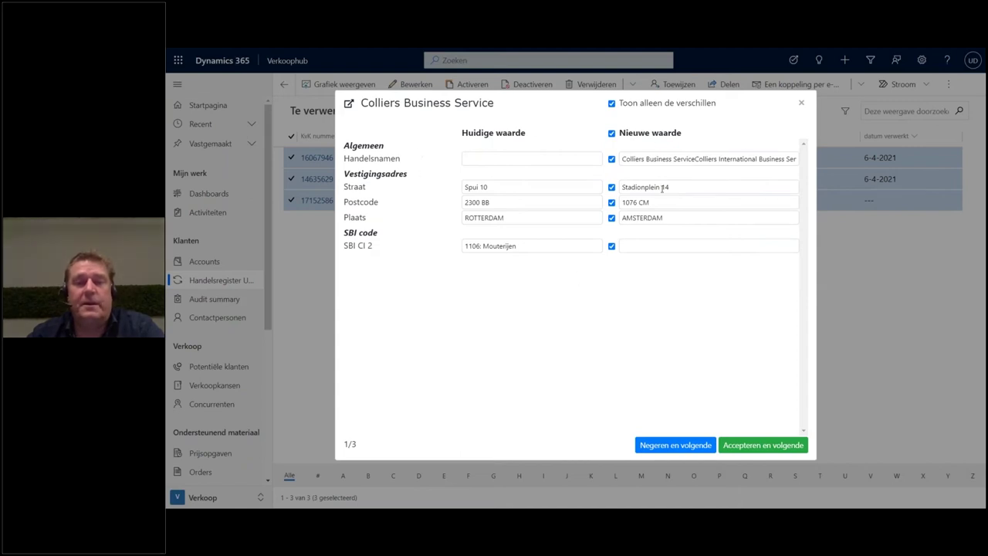
click(748, 446)
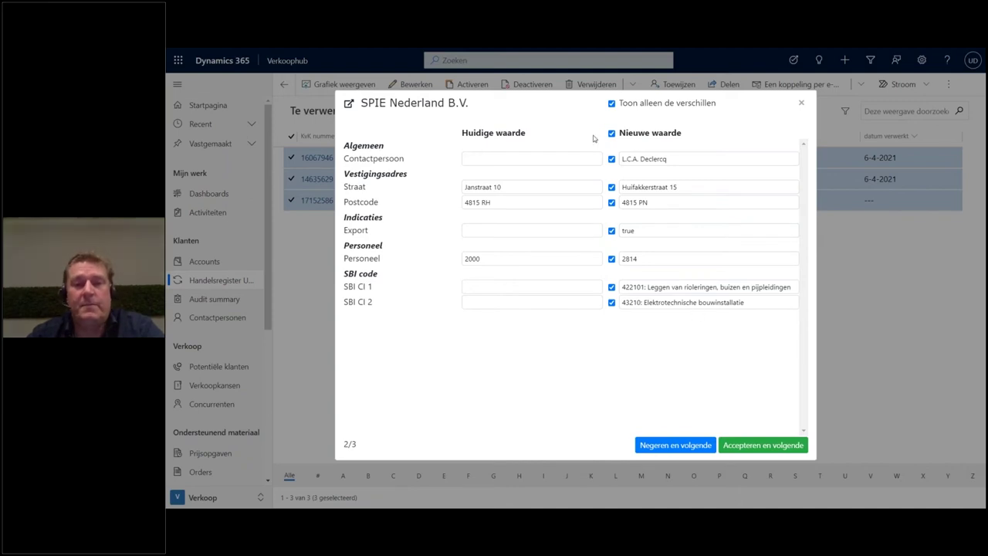
Review the SPIE Nederland B.V. changes, including Contactpersoon and Personeel, briefly with all fields shown, and accept the new values
click(676, 158)
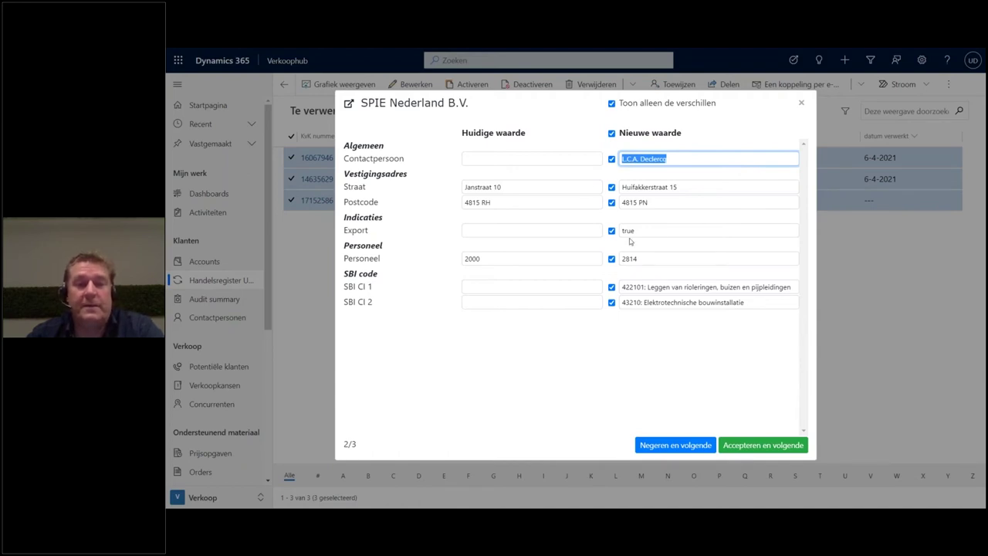
click(500, 261)
click(652, 259)
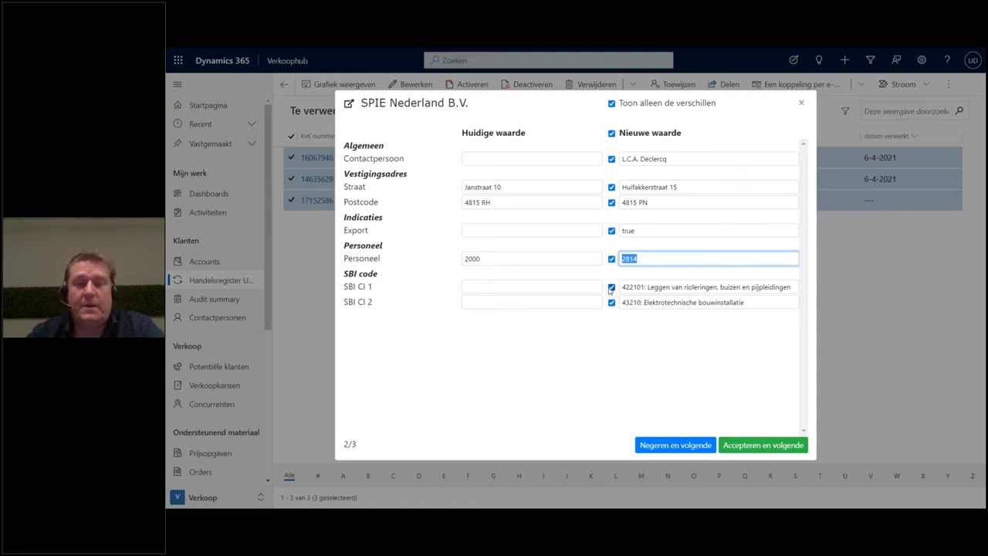
click(613, 104)
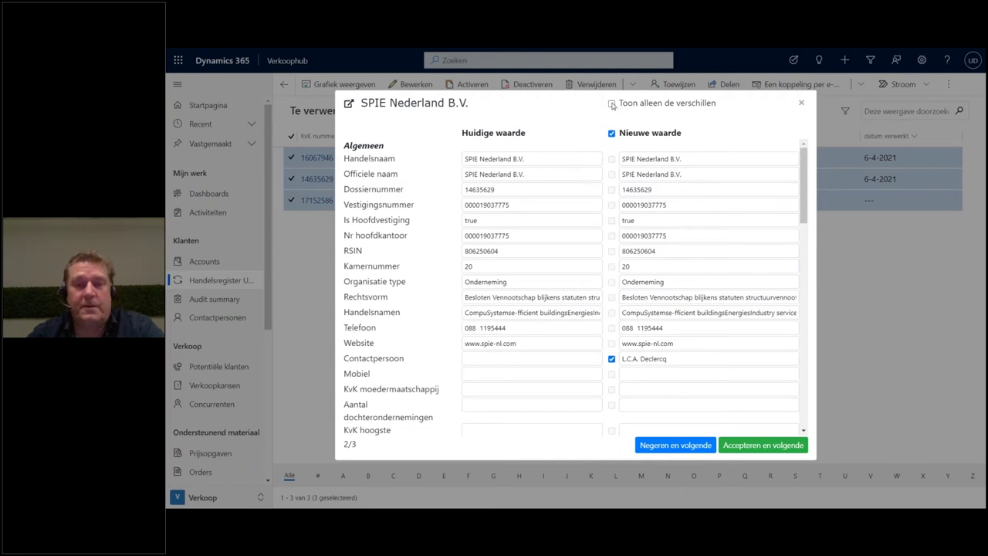
click(613, 104)
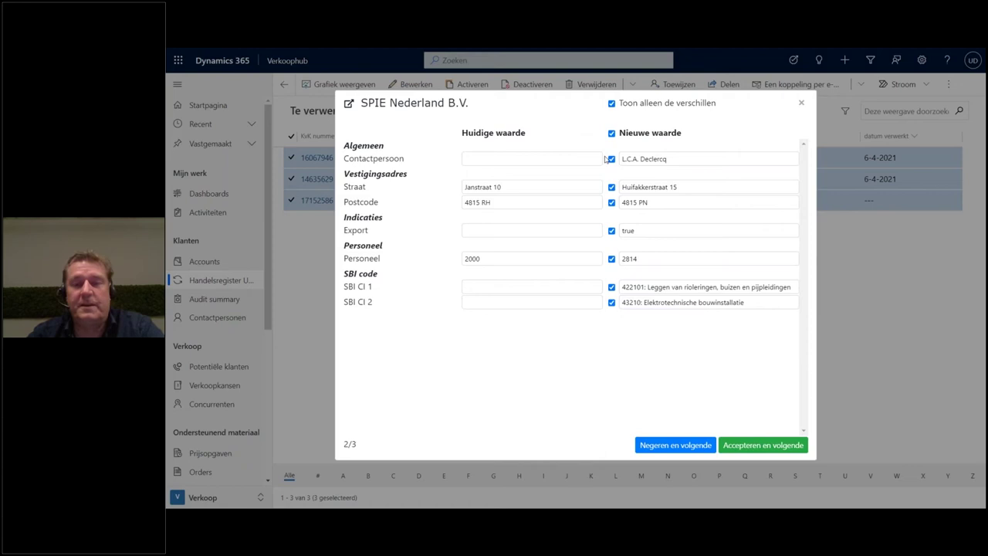
click(760, 445)
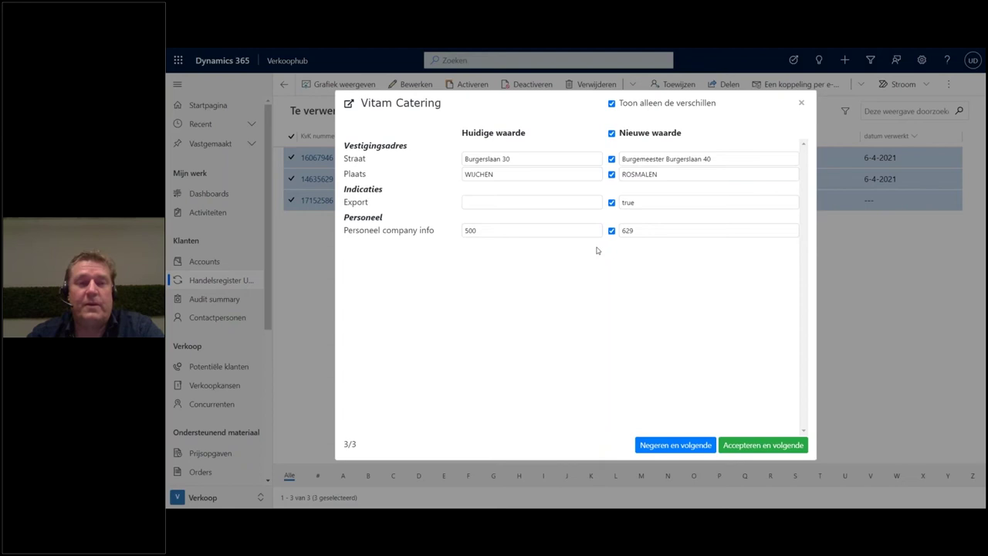
Review the Vitam Catering changes, including Personeel company info, and accept all its new values
drag(396, 103, 441, 105)
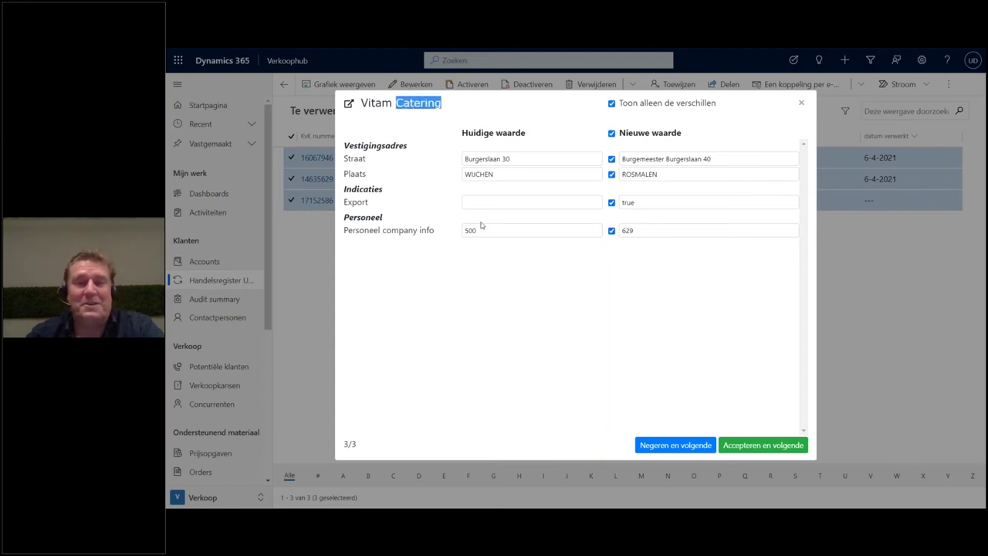
double_click(653, 230)
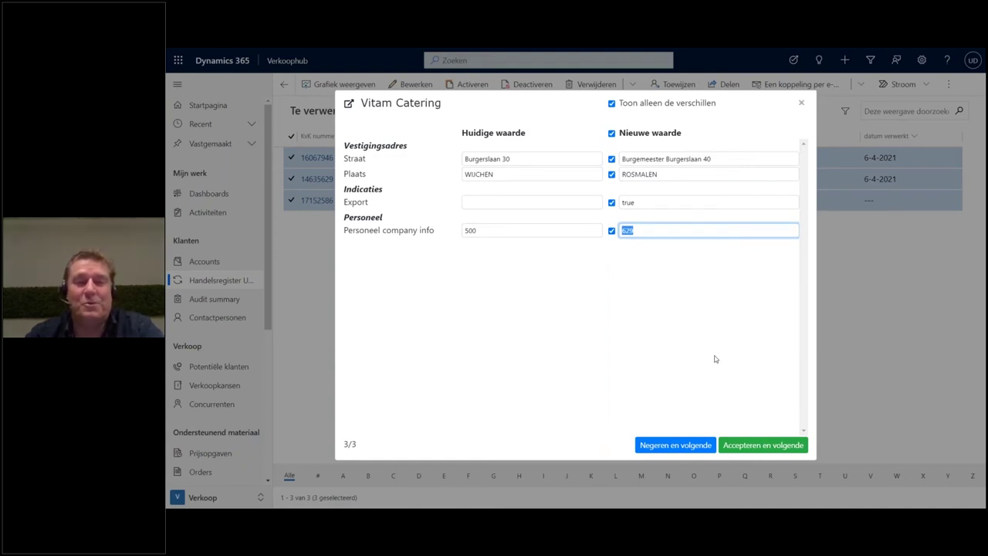
drag(396, 103, 434, 103)
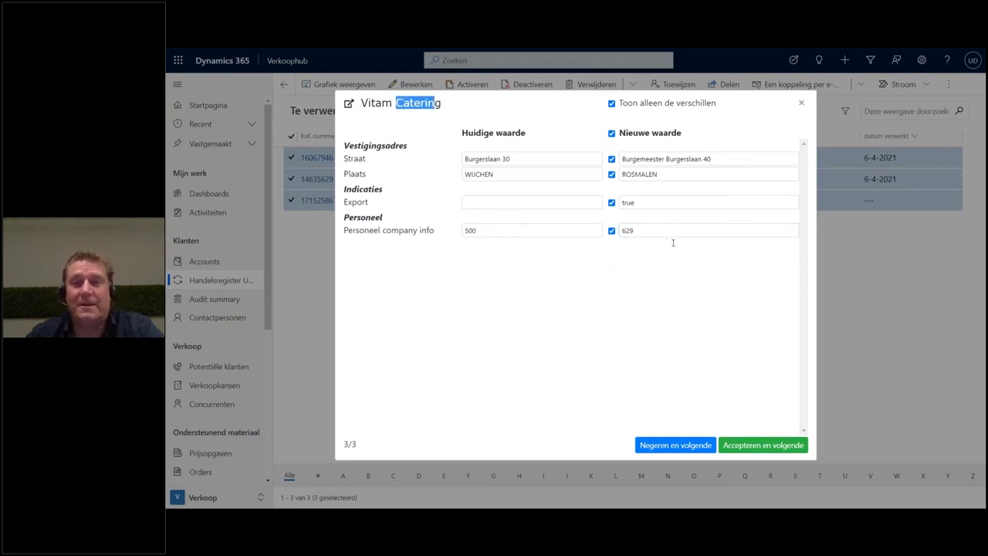
click(760, 444)
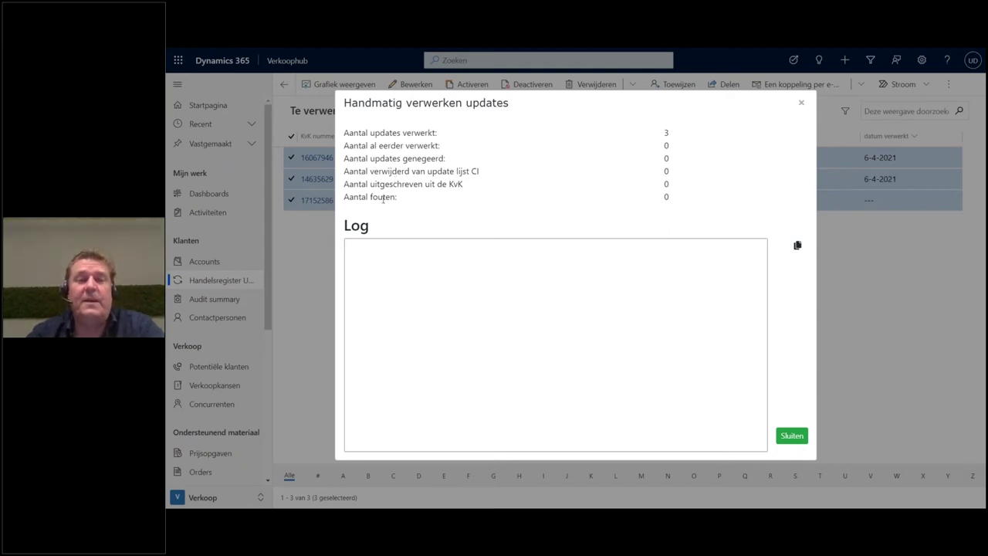
Close the manual processing summary, clear the row selection and refresh the Te verwerken updates list
click(791, 435)
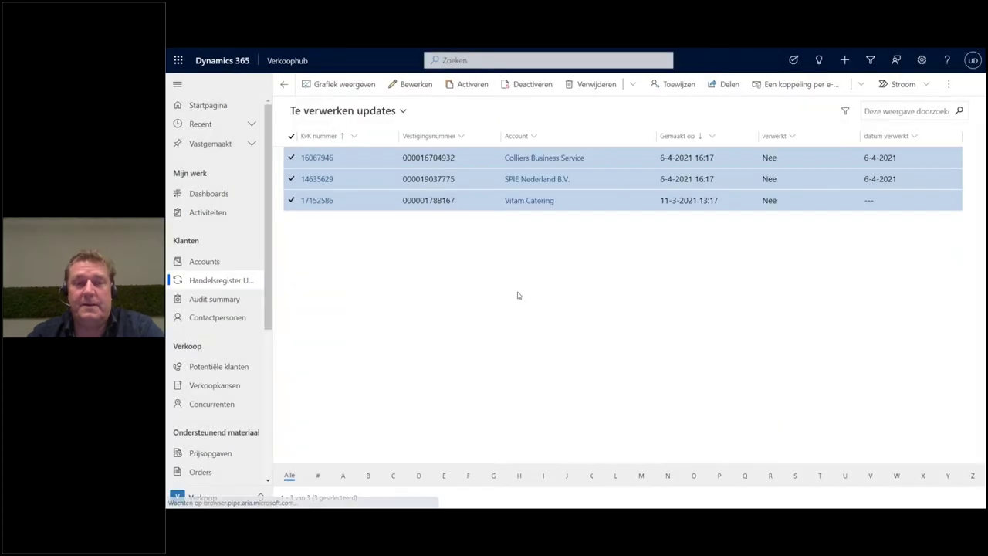
click(291, 136)
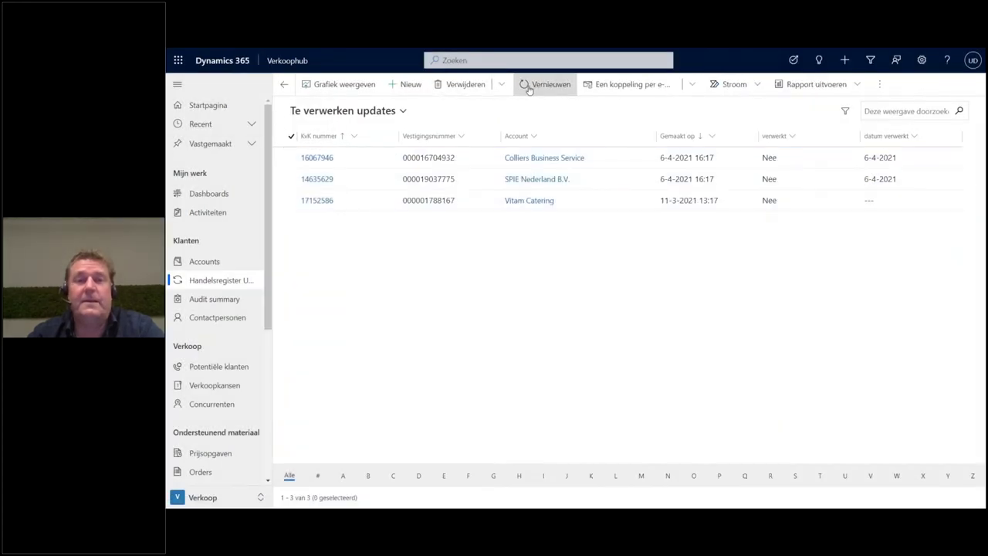
click(529, 87)
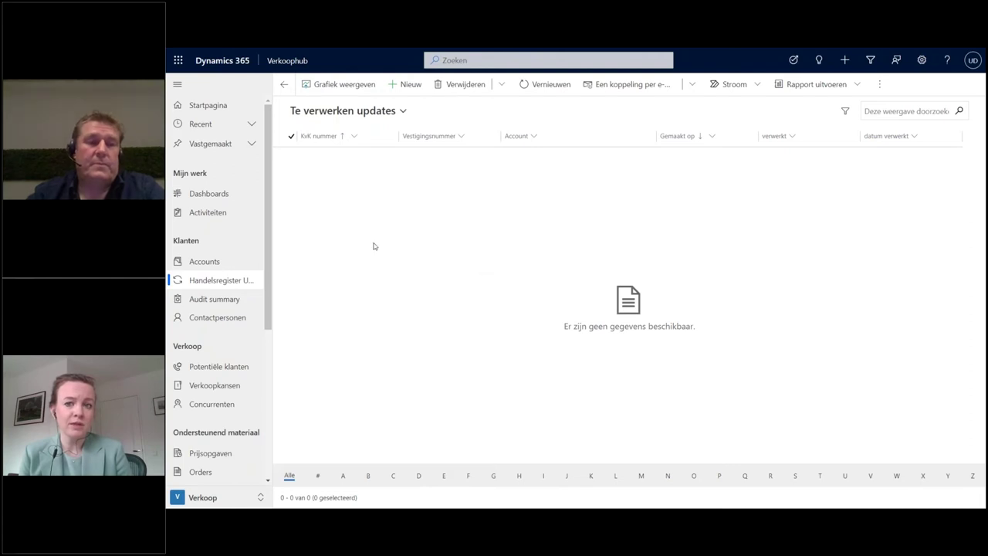
Open the FD Mediagroep B.V. account from the accounts list and look over its Details section
click(214, 265)
double_click(423, 159)
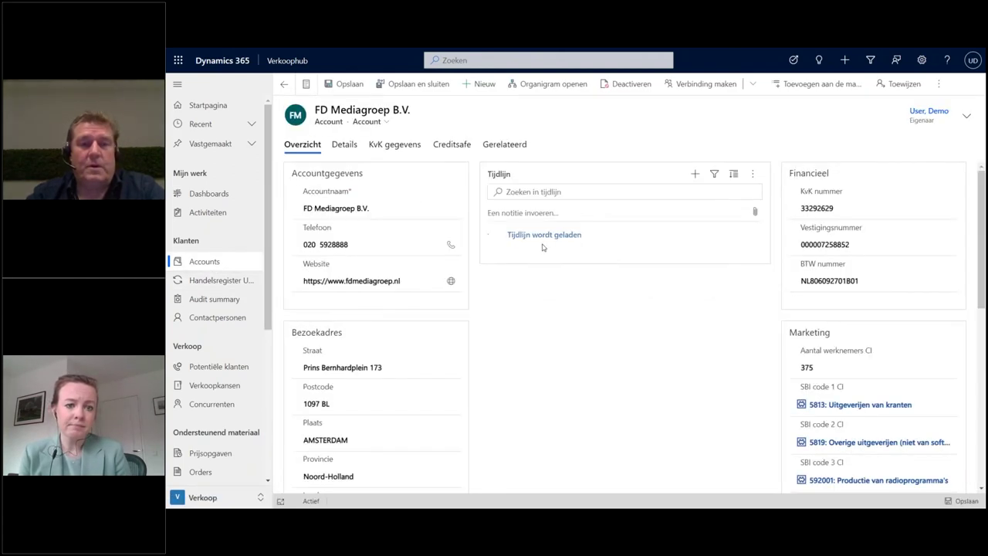
click(340, 144)
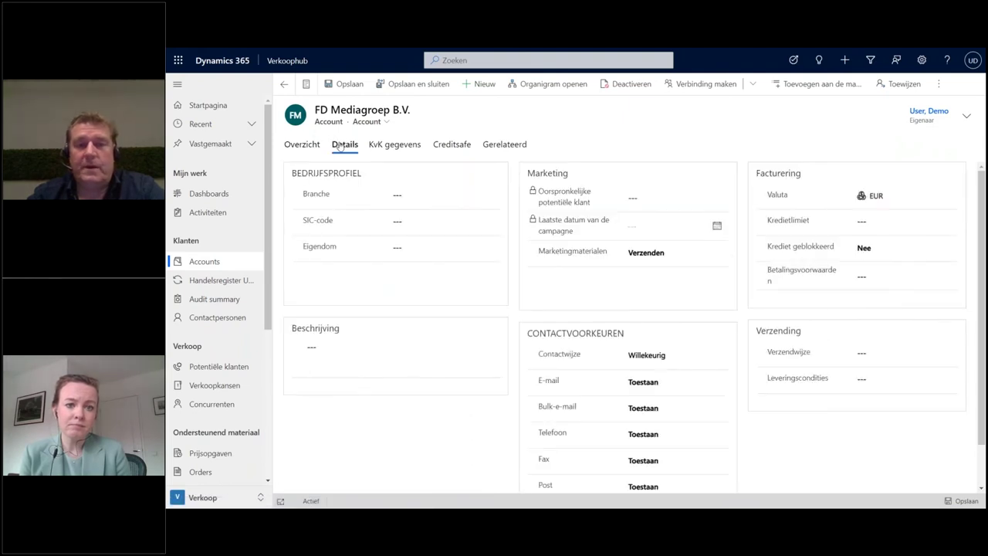
scroll(423, 404, down, 1)
scroll(423, 401, up, 1)
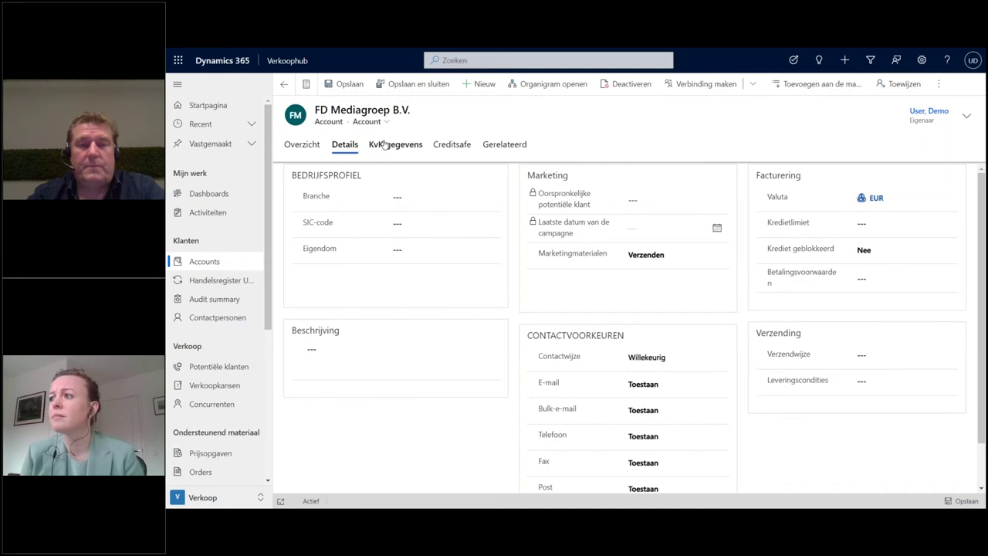
Examine the KvK gegevens of FD Mediagroep B.V., including SBI codes, employee data and Volglijst, and return to the account overview
click(389, 147)
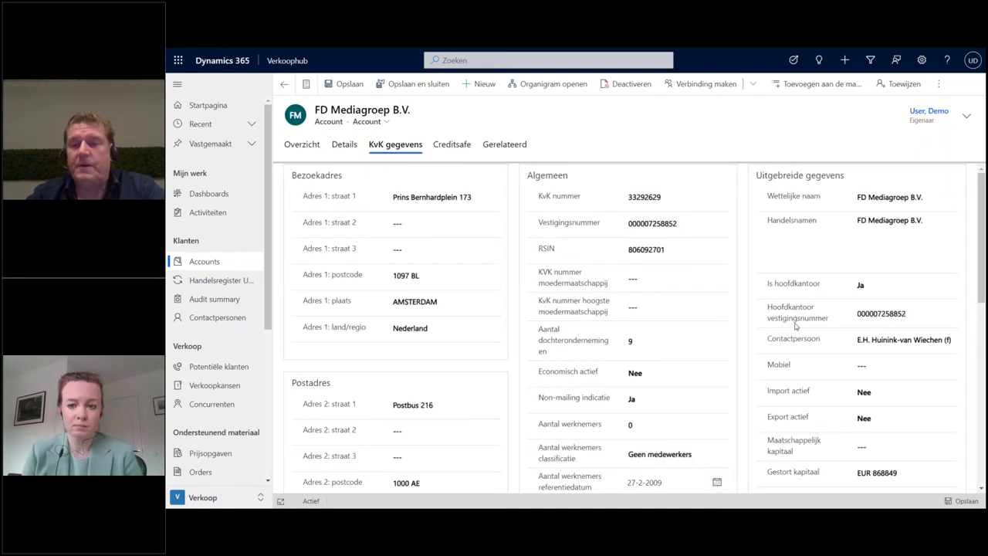
scroll(798, 325, down, 5)
scroll(798, 324, down, 2)
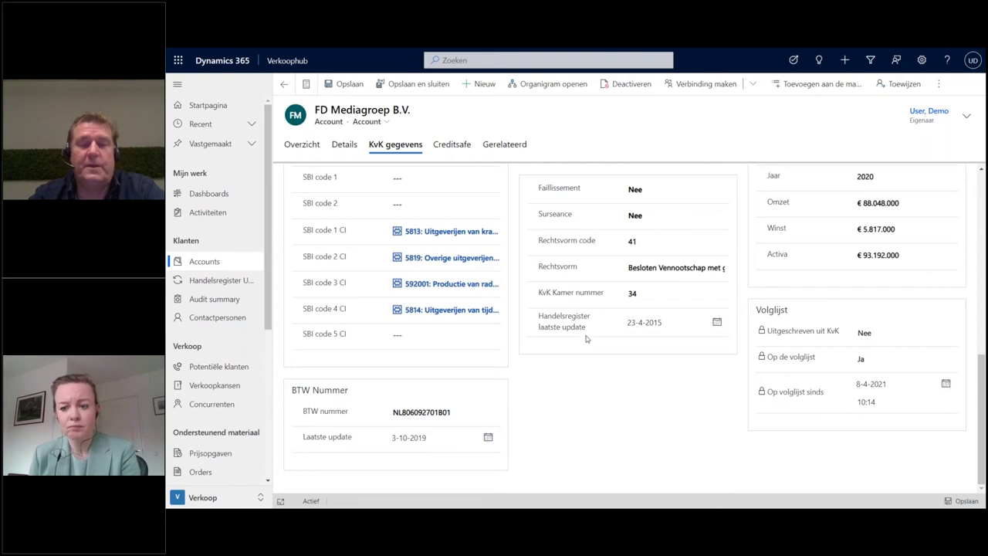
scroll(593, 357, up, 10)
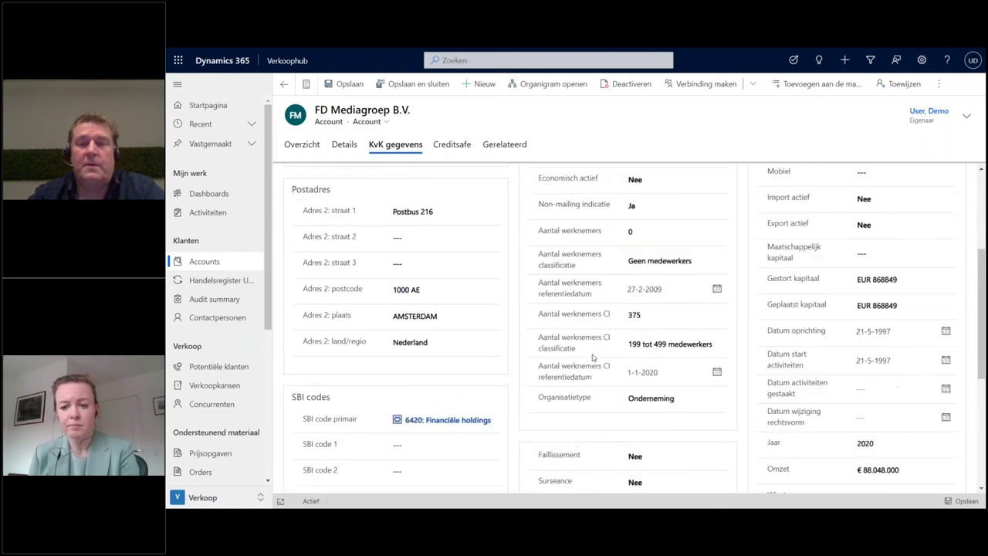
click(347, 147)
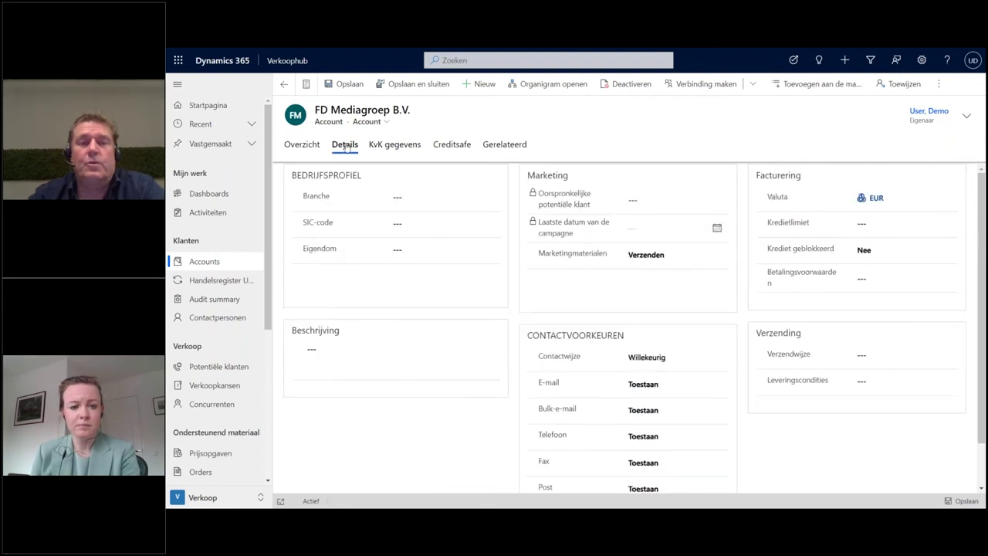
click(397, 145)
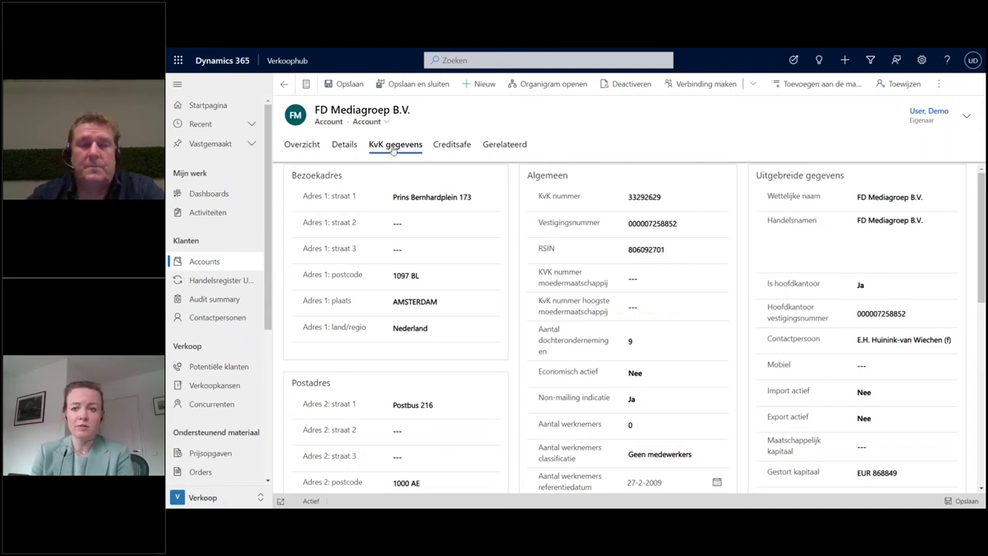
click(306, 146)
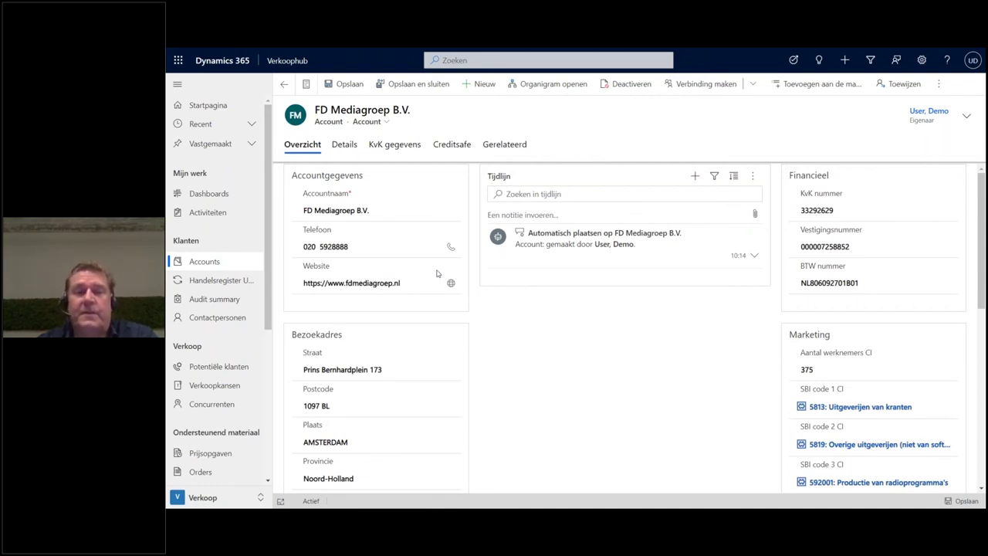
Request a Handelsregister extract (Uittreksel Handelsregister) for the FD Mediagroep B.V. account
click(939, 85)
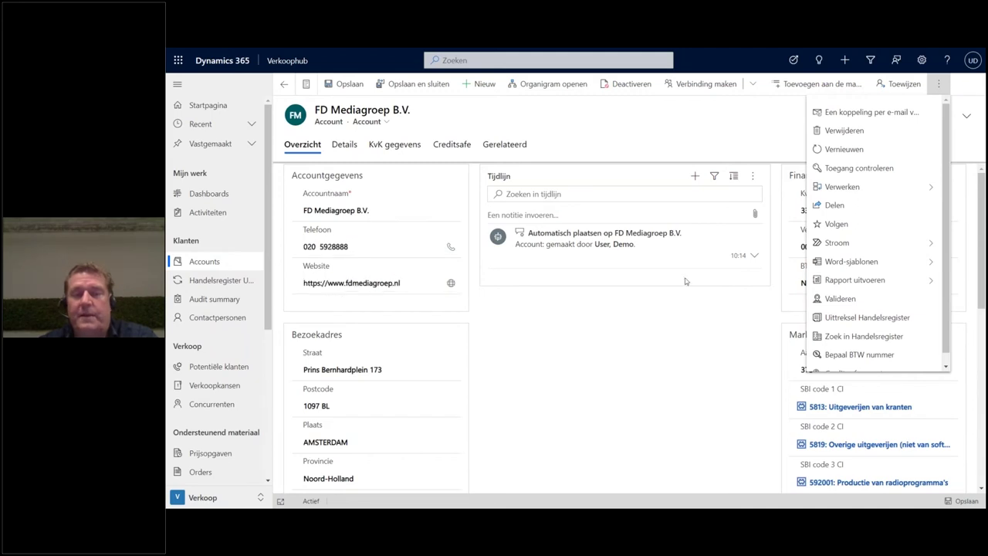
scroll(883, 261, down, 1)
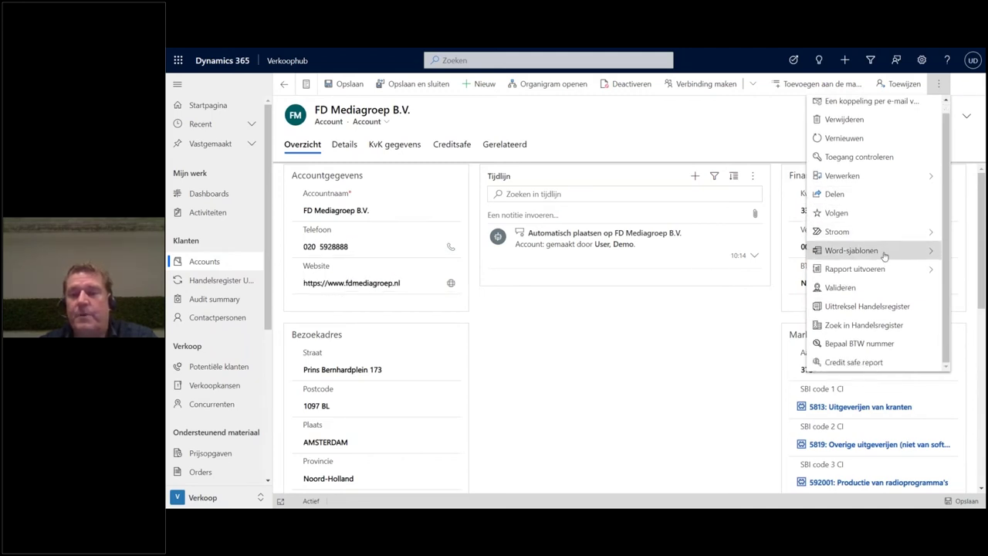
click(869, 307)
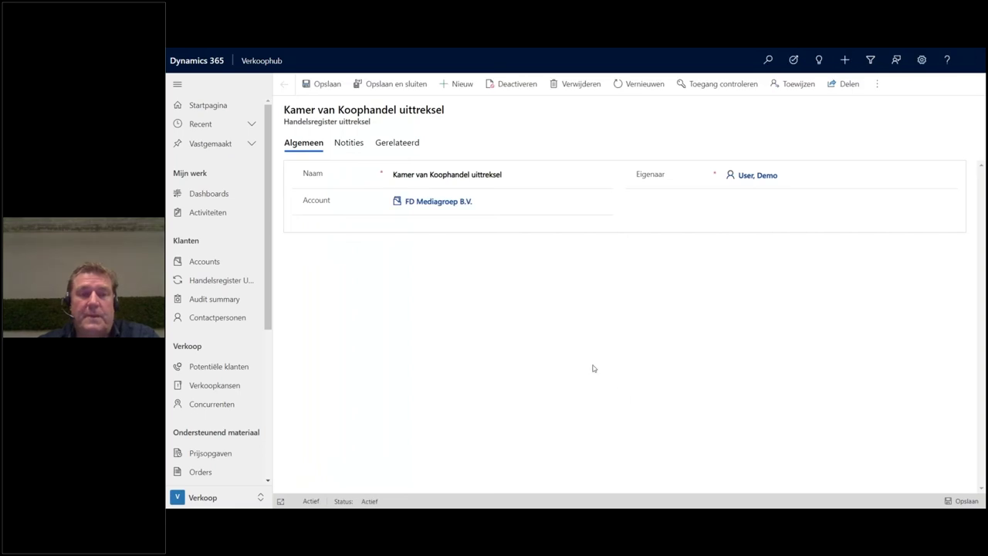
Download the KvK_uittreksel.pdf attached to the extract's notes and open it
click(349, 145)
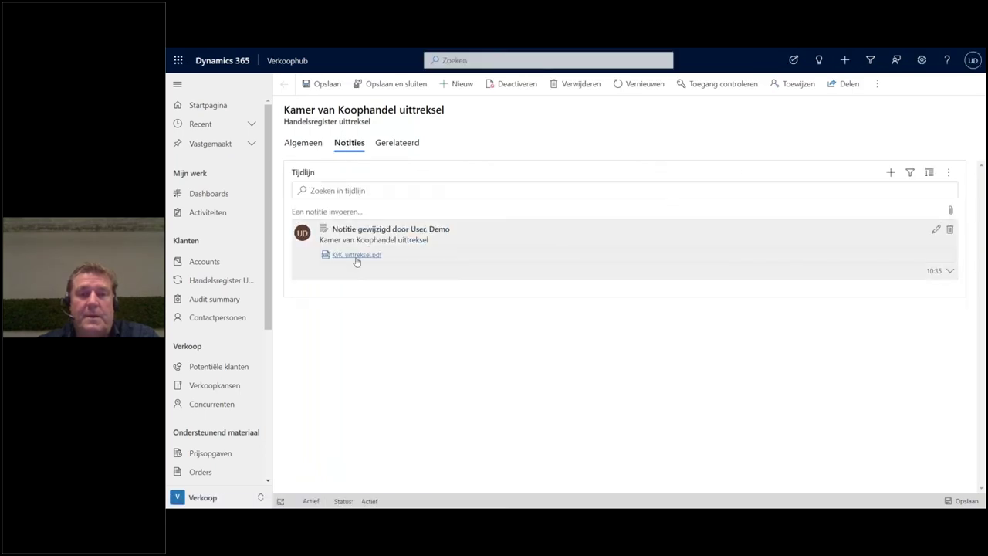
click(356, 256)
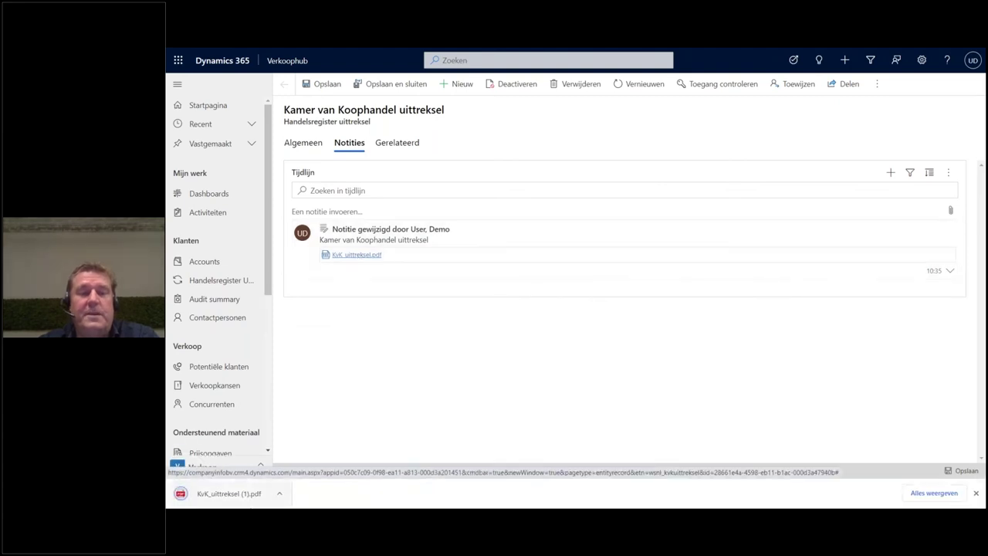
click(225, 494)
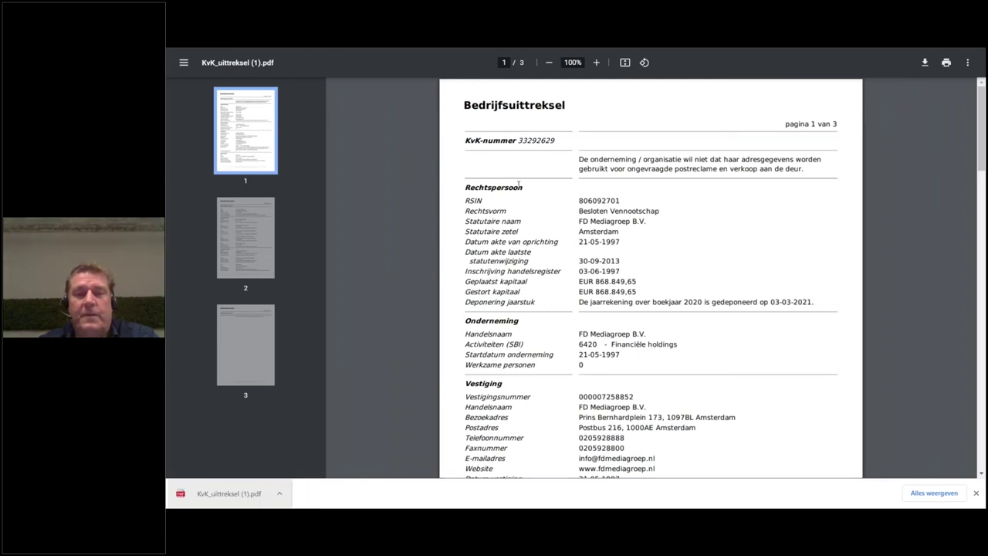
Read through the Bedrijfsuittreksel, covering Rechtspersoon, Vestiging, Bestuurders, Commissarissen and Gevolmachtigden, and close the PDF
scroll(540, 189, down, 3)
scroll(552, 191, up, 3)
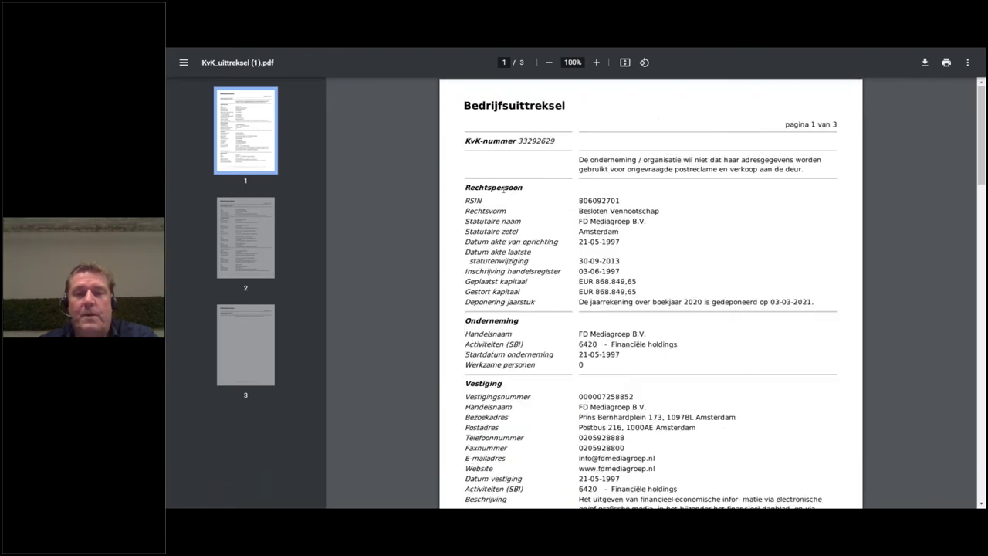
scroll(559, 192, down, 3)
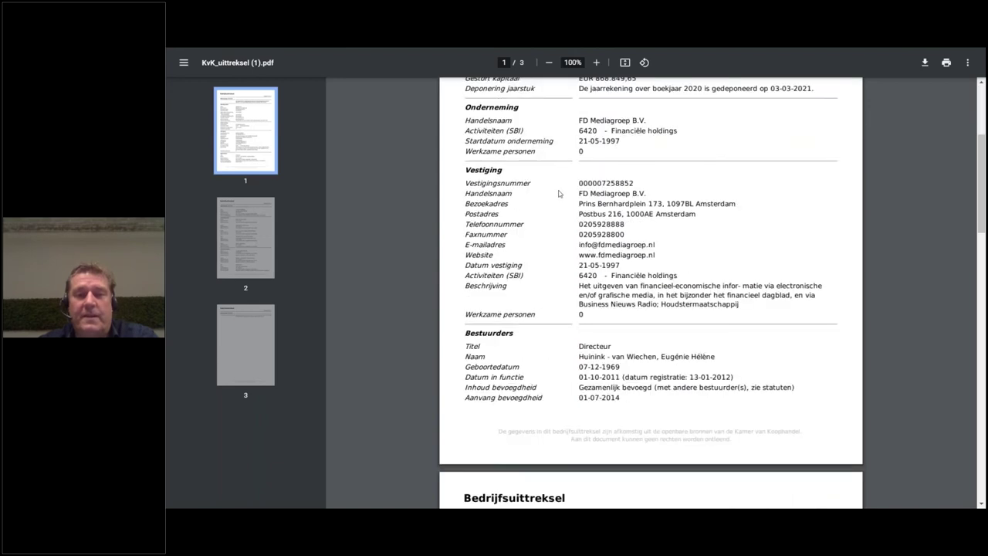
scroll(558, 193, down, 2)
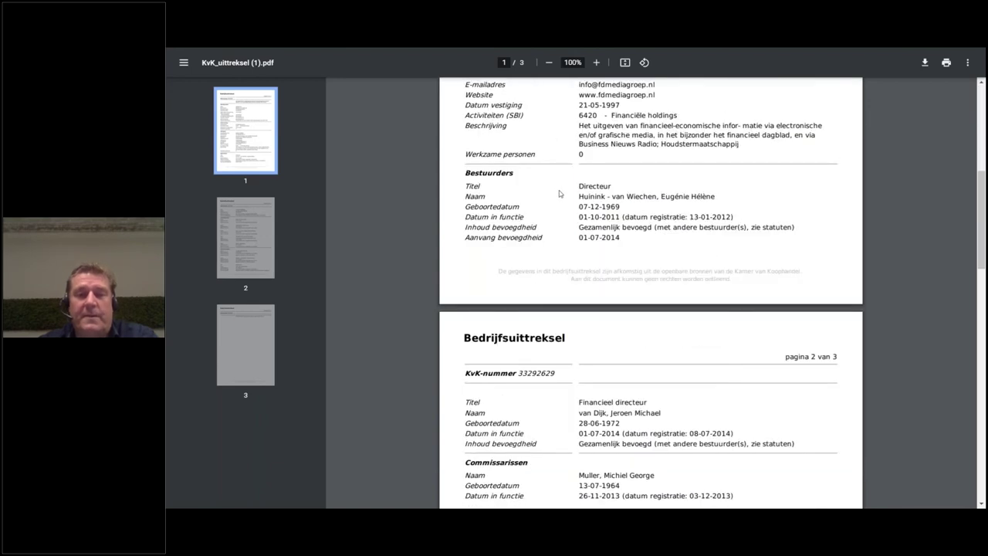
scroll(559, 193, down, 1)
scroll(560, 194, down, 1)
scroll(561, 194, down, 3)
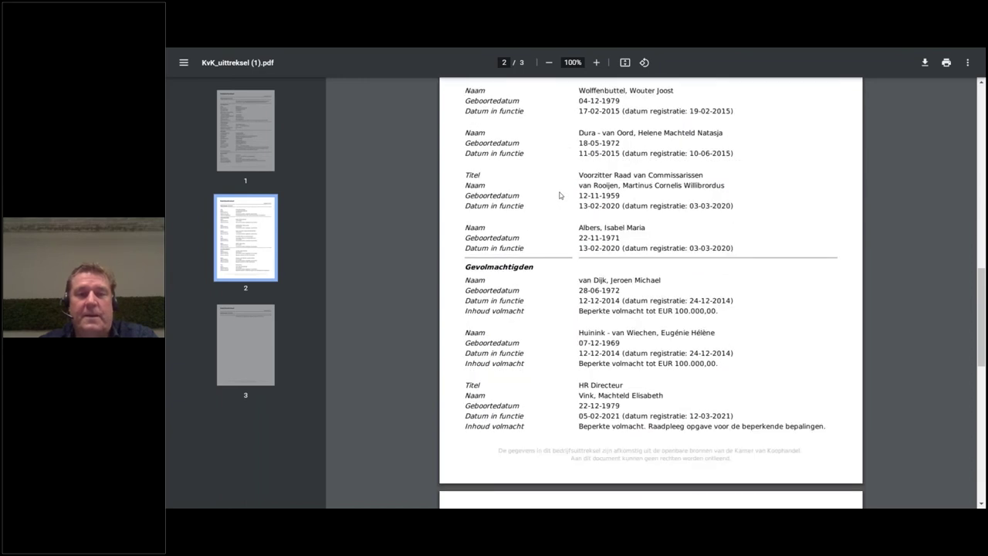
scroll(560, 194, up, 10)
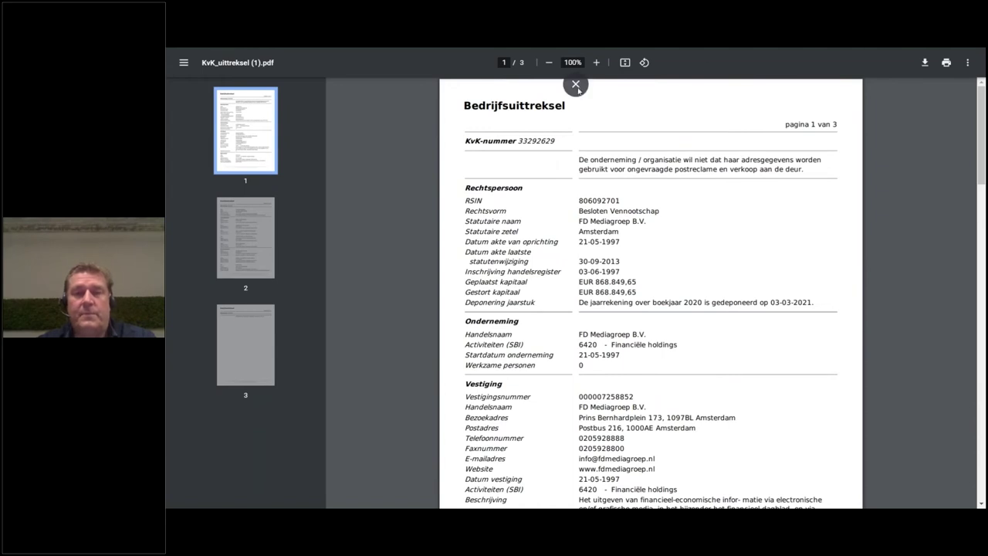
click(575, 85)
click(547, 56)
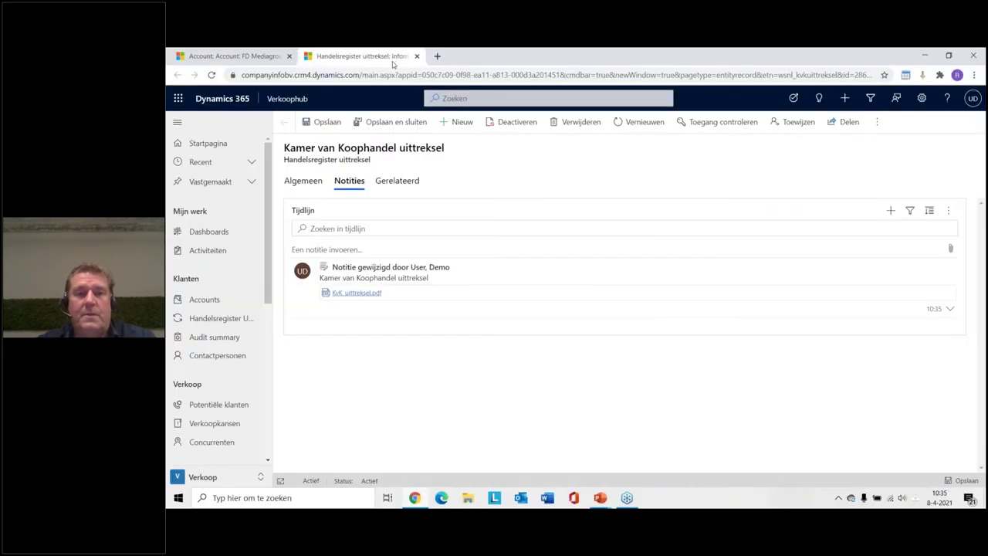
Reload the FD Mediagroep B.V. account and check its Handelsregister uittreksels in both the overview and the related records
click(247, 58)
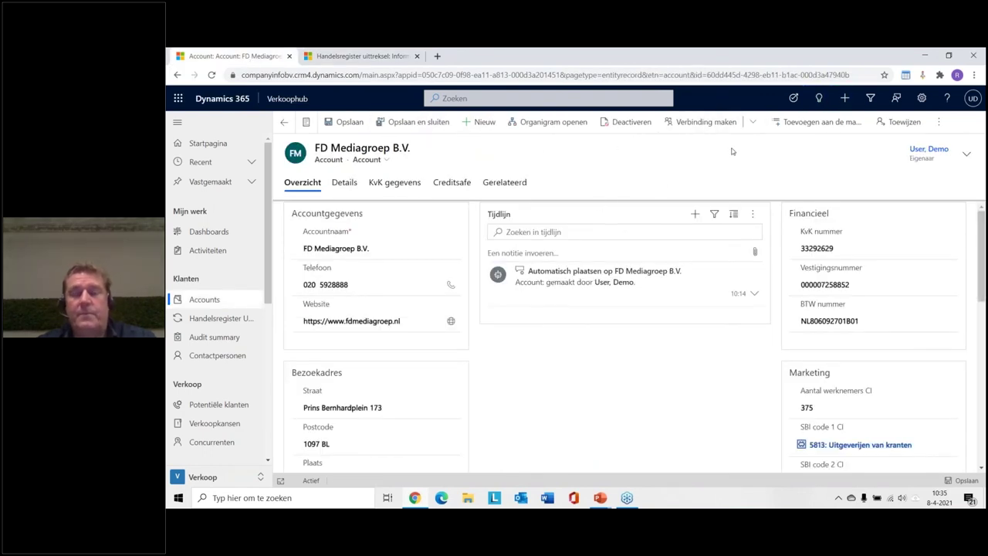
key(F5)
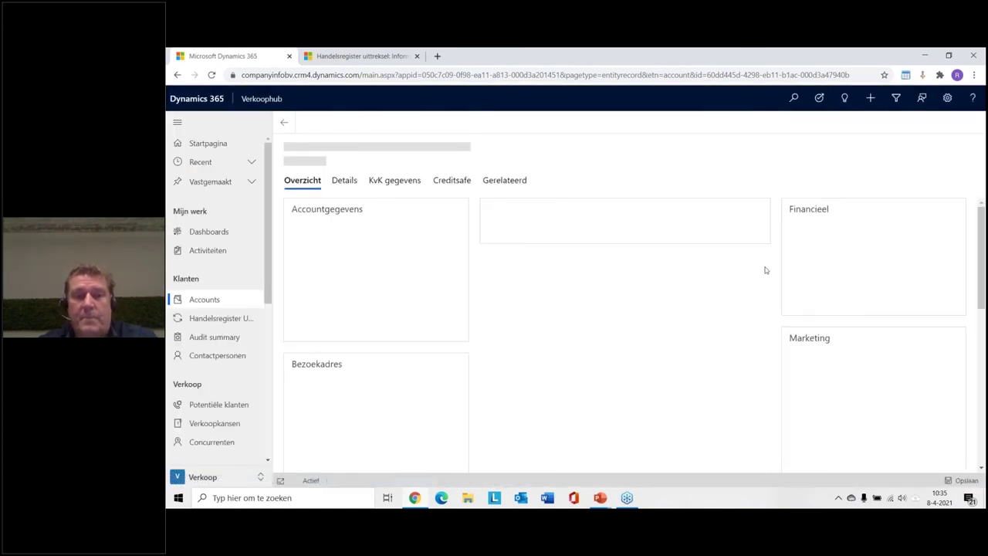
scroll(772, 309, down, 4)
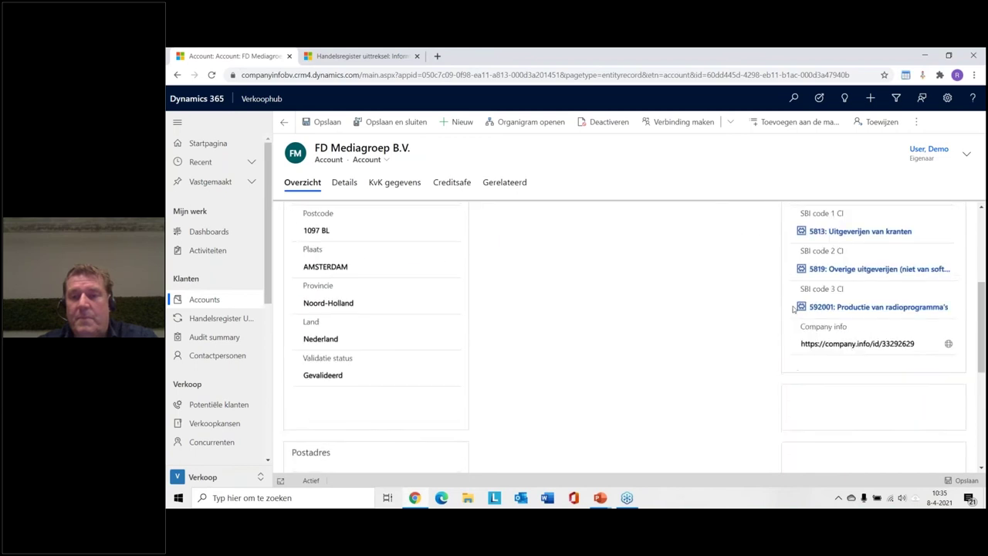
scroll(743, 317, down, 2)
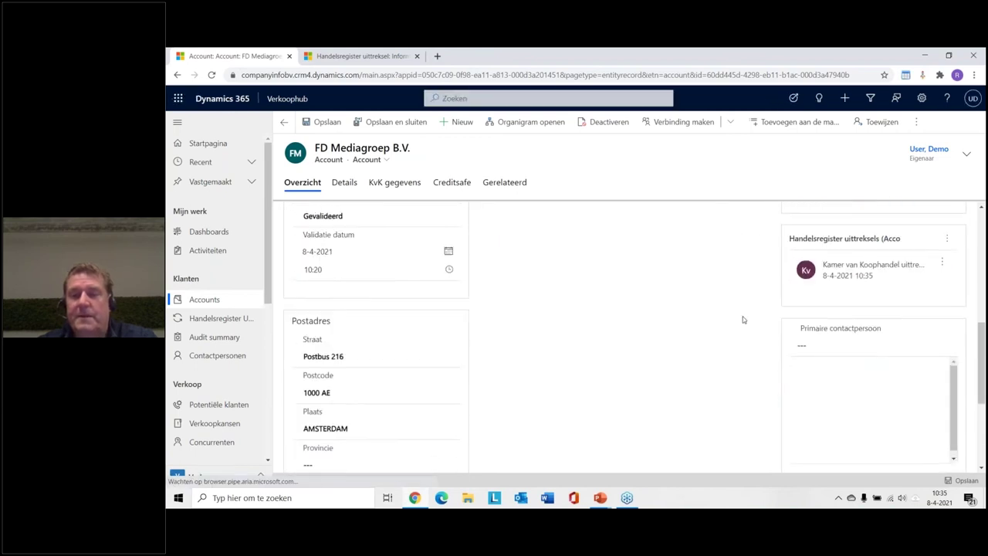
scroll(742, 316, up, 1)
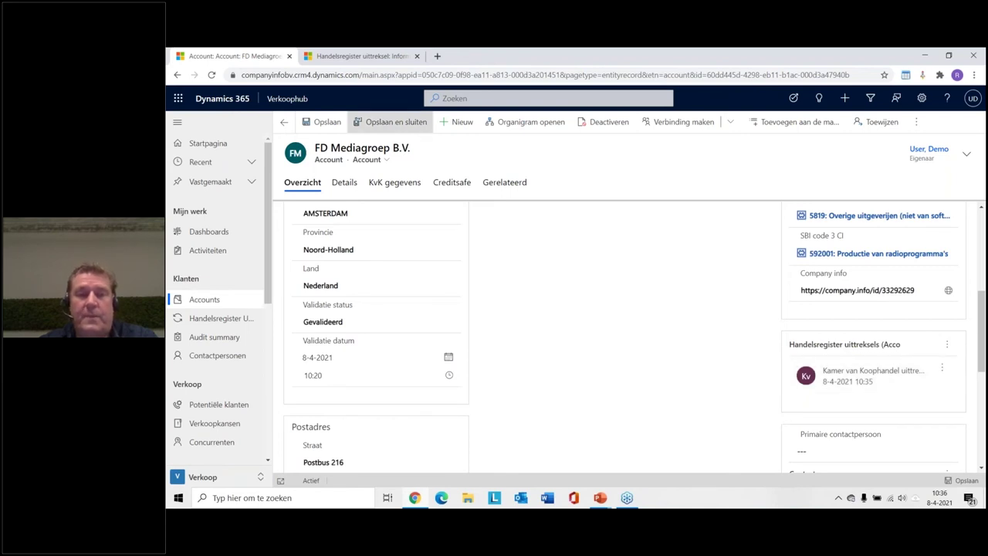
click(513, 188)
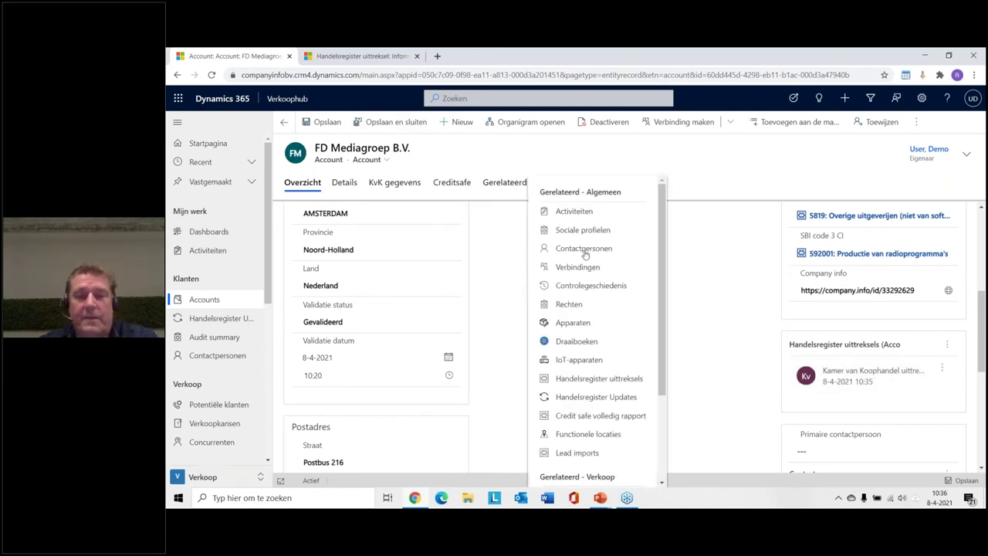
click(594, 378)
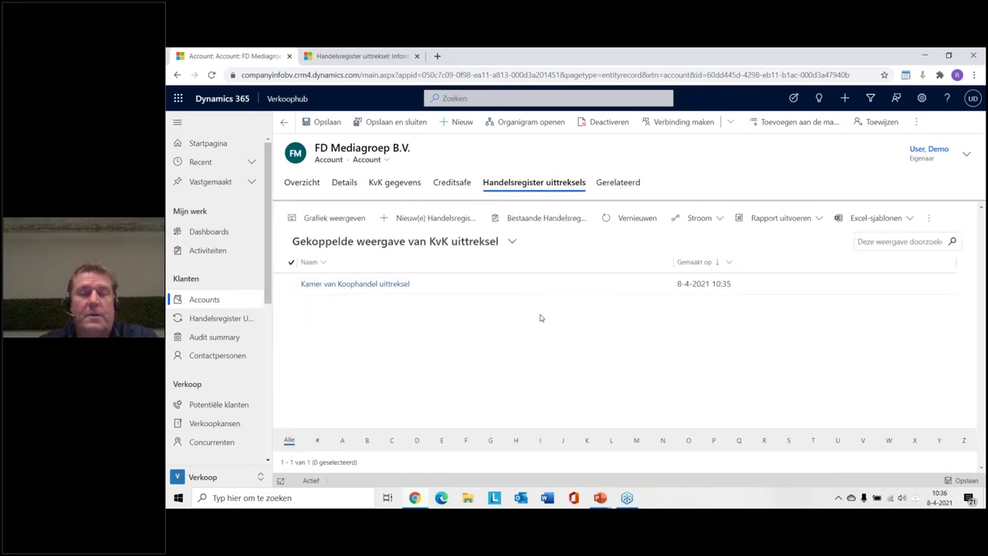